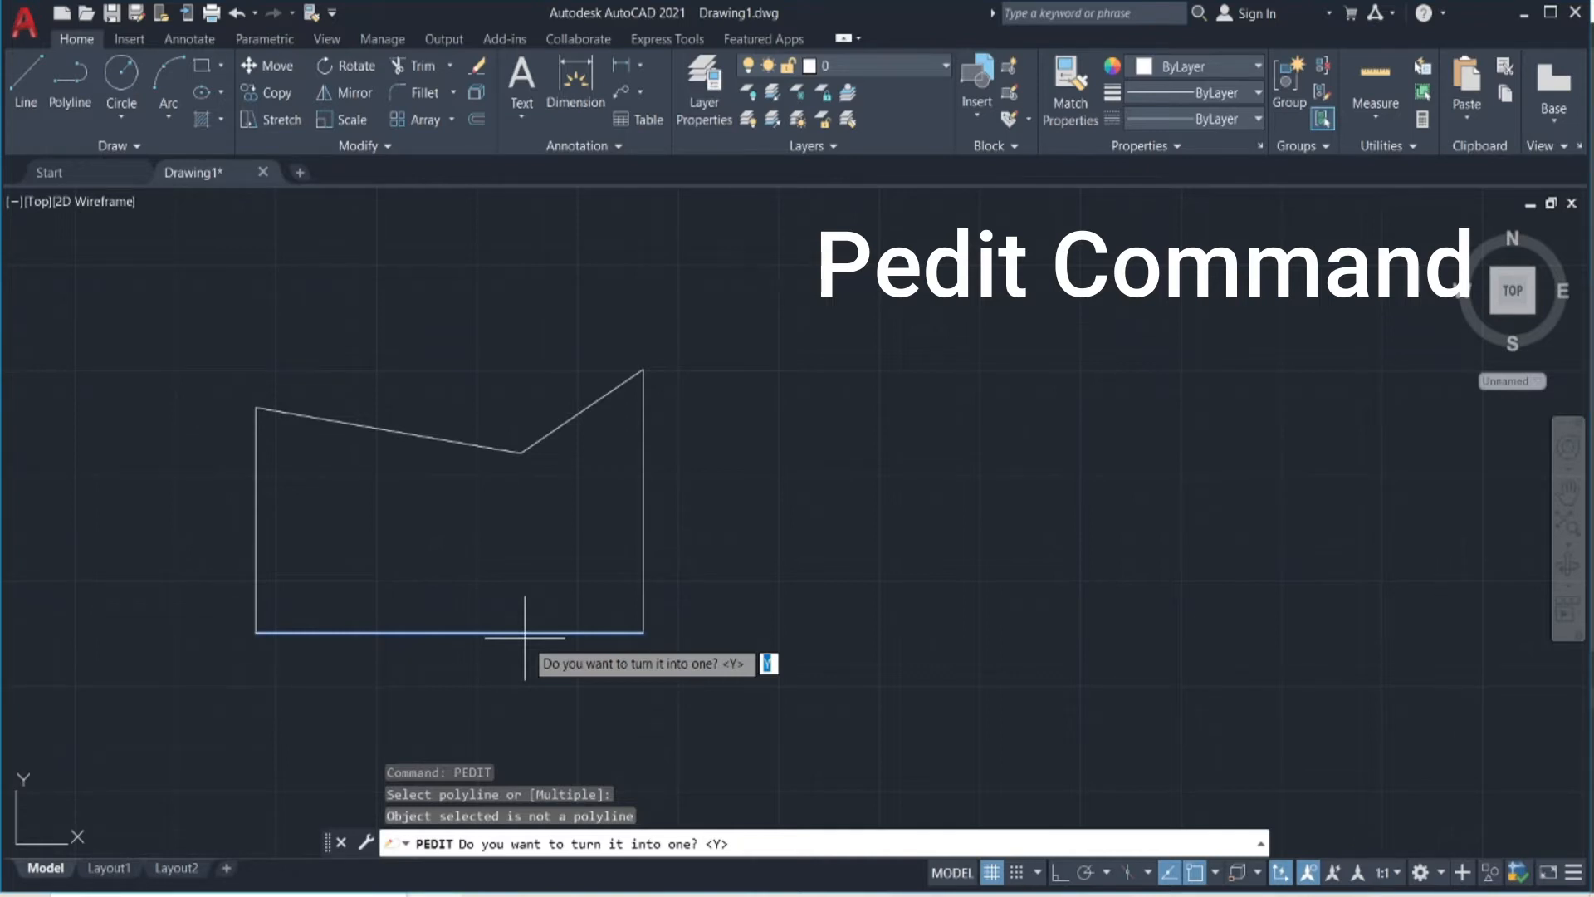
Convert the outline's horizontal base line into a polyline with PEDIT and join all the outline's lines into it
key(Return)
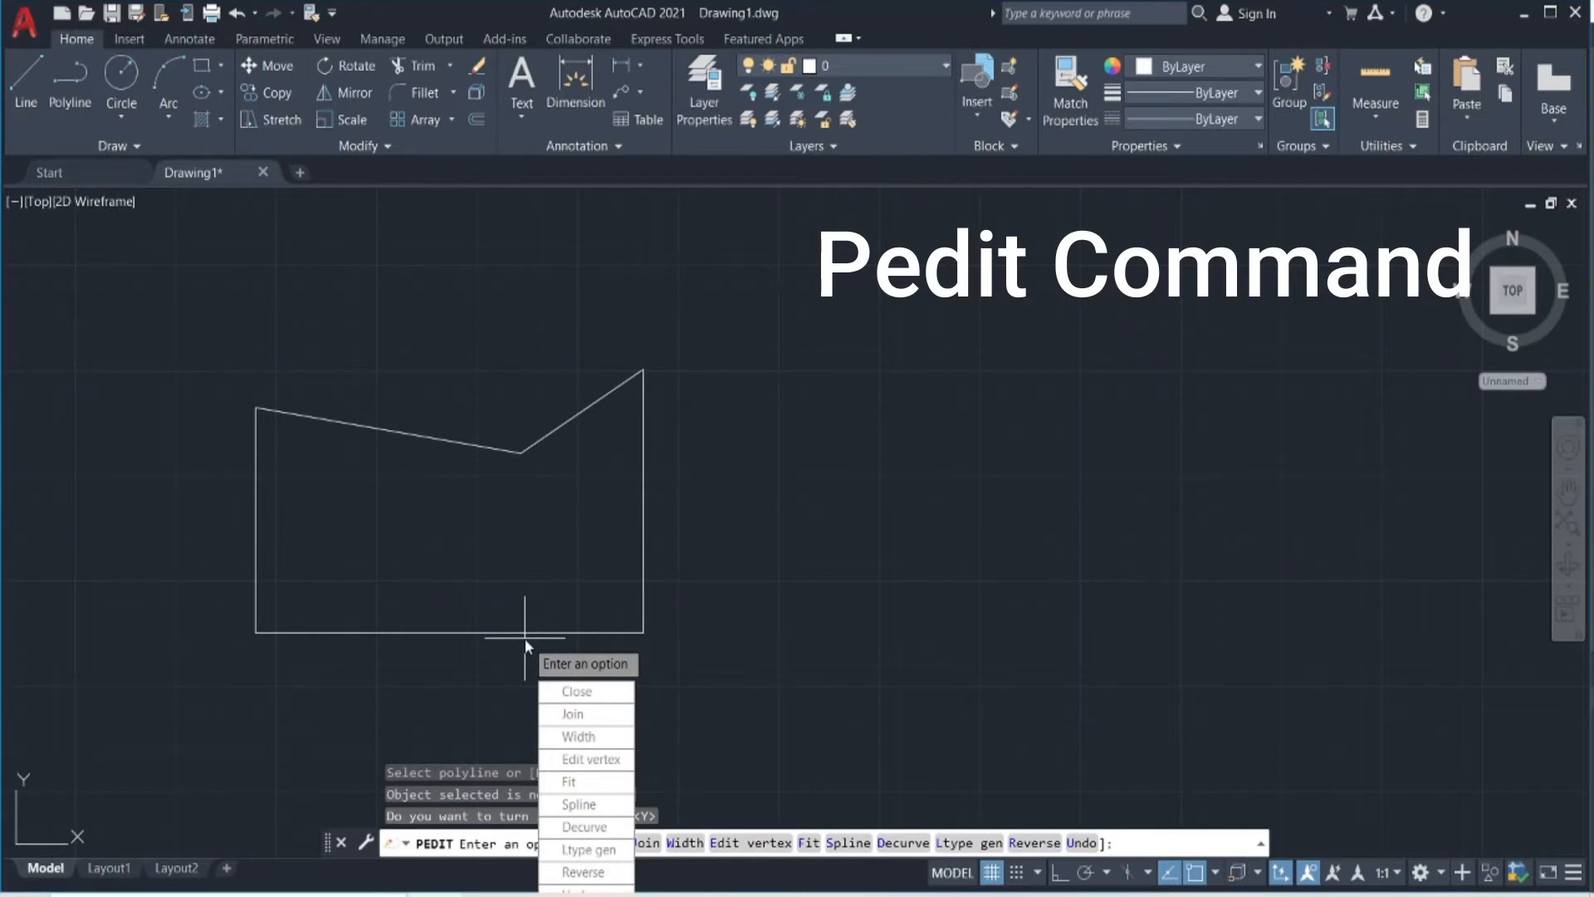
click(594, 720)
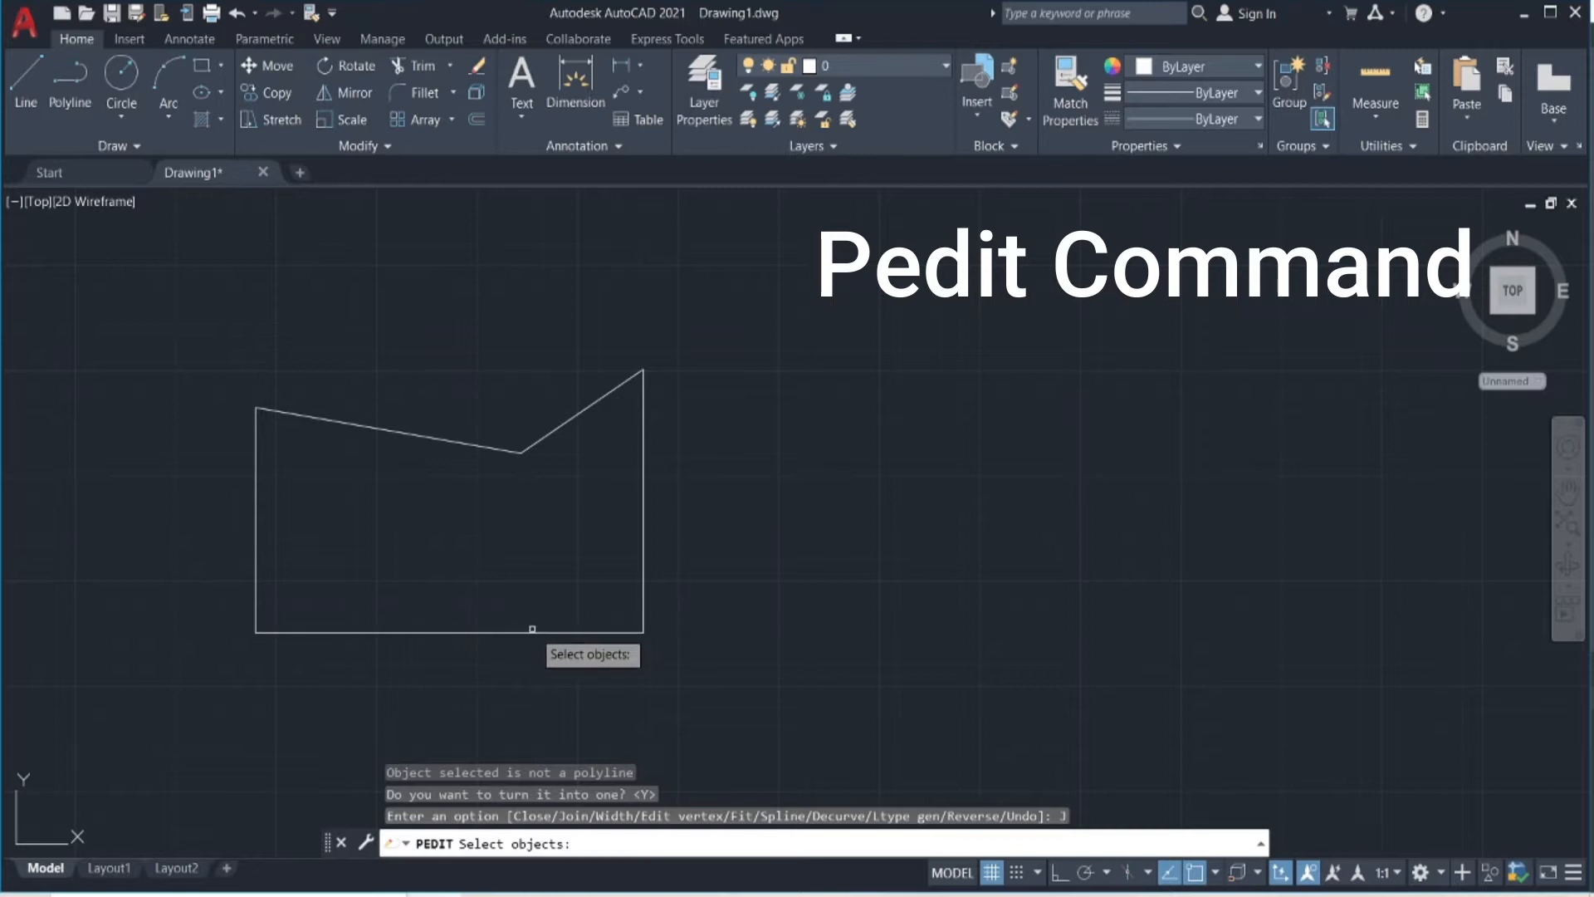
click(701, 286)
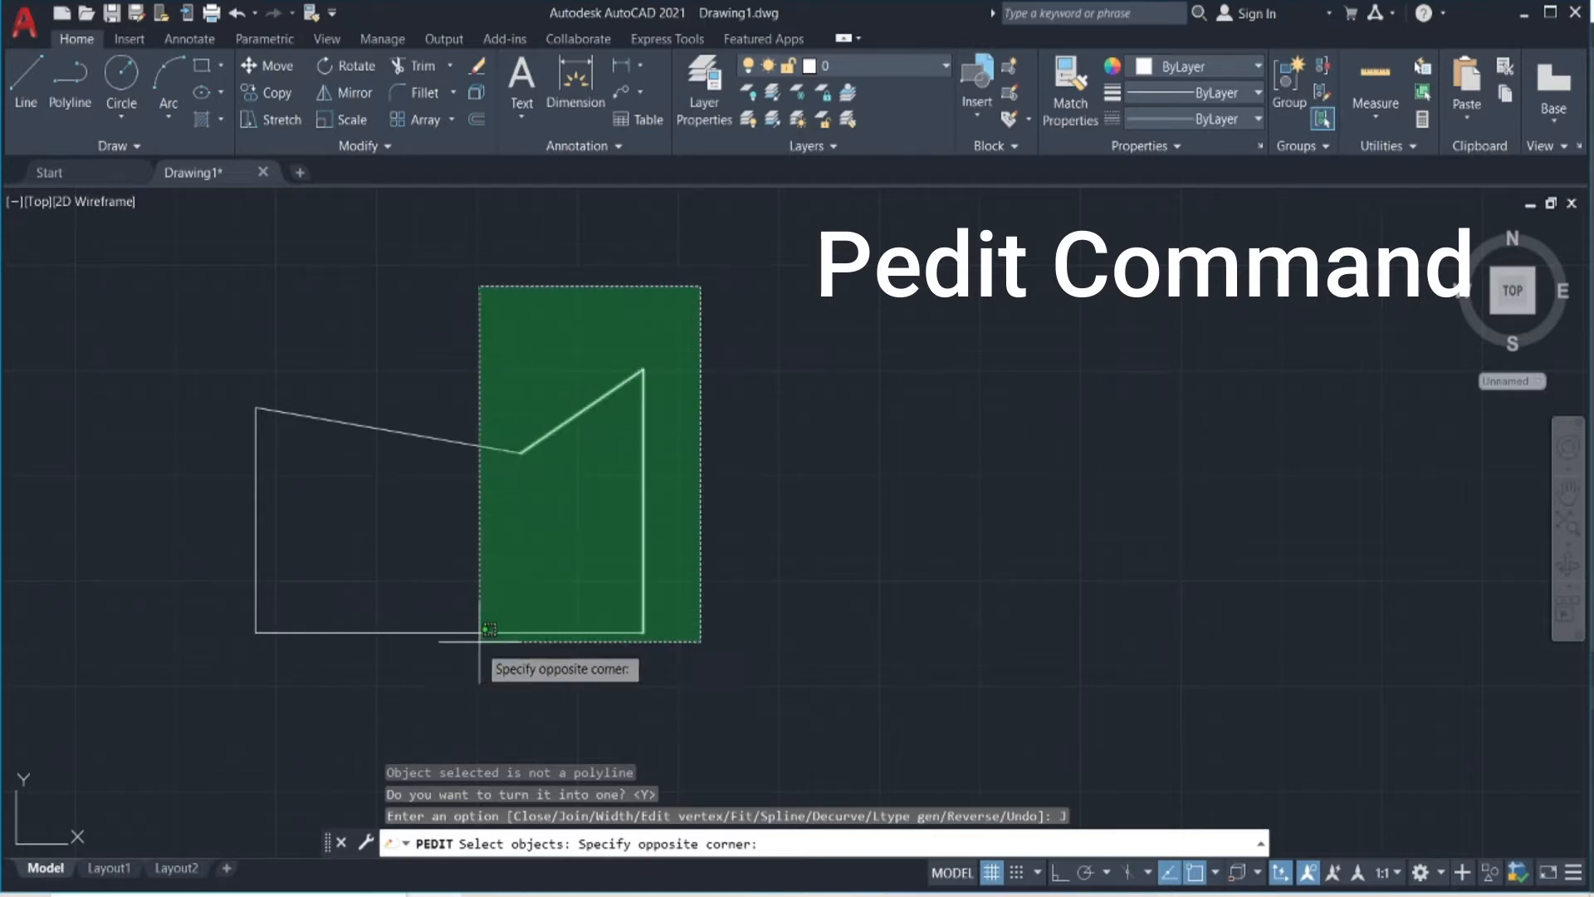
click(214, 724)
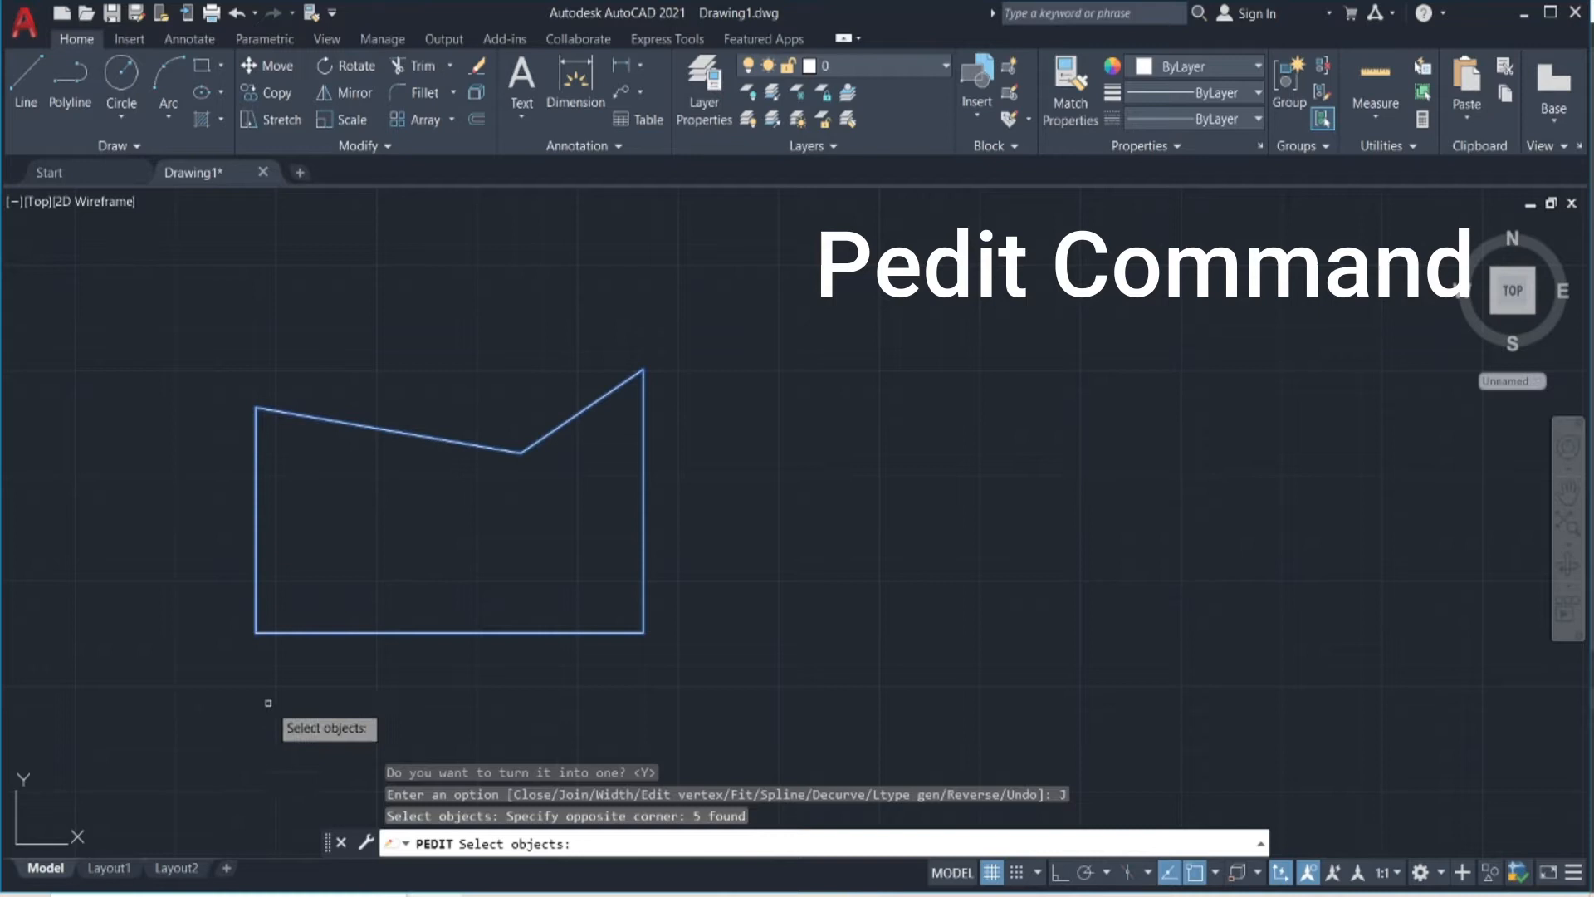
key(Return)
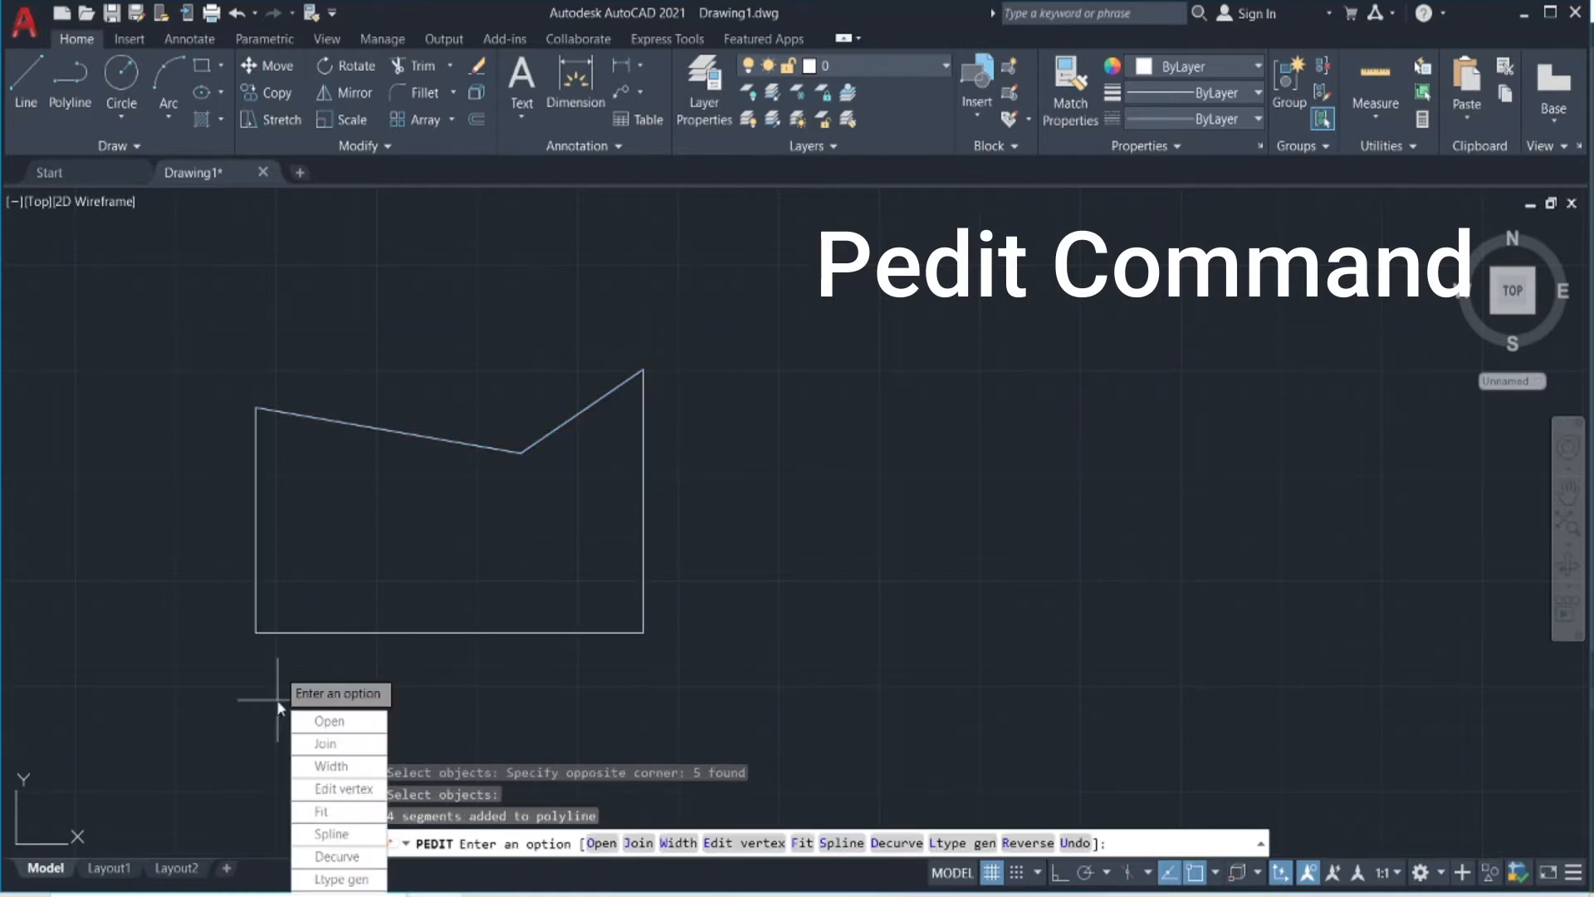
key(Return)
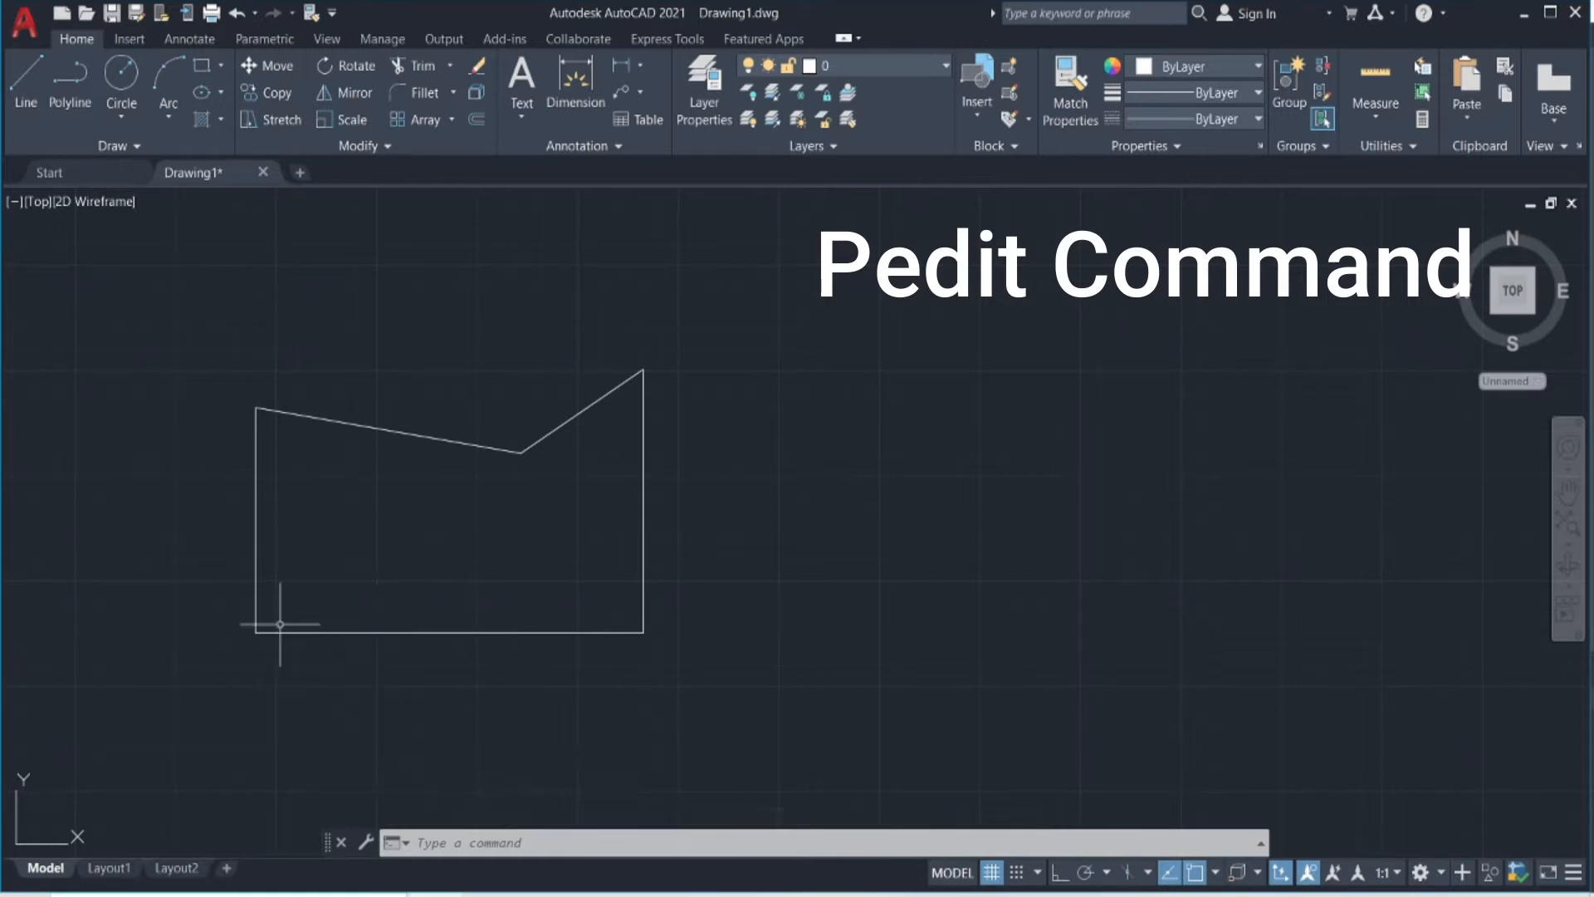
click(508, 612)
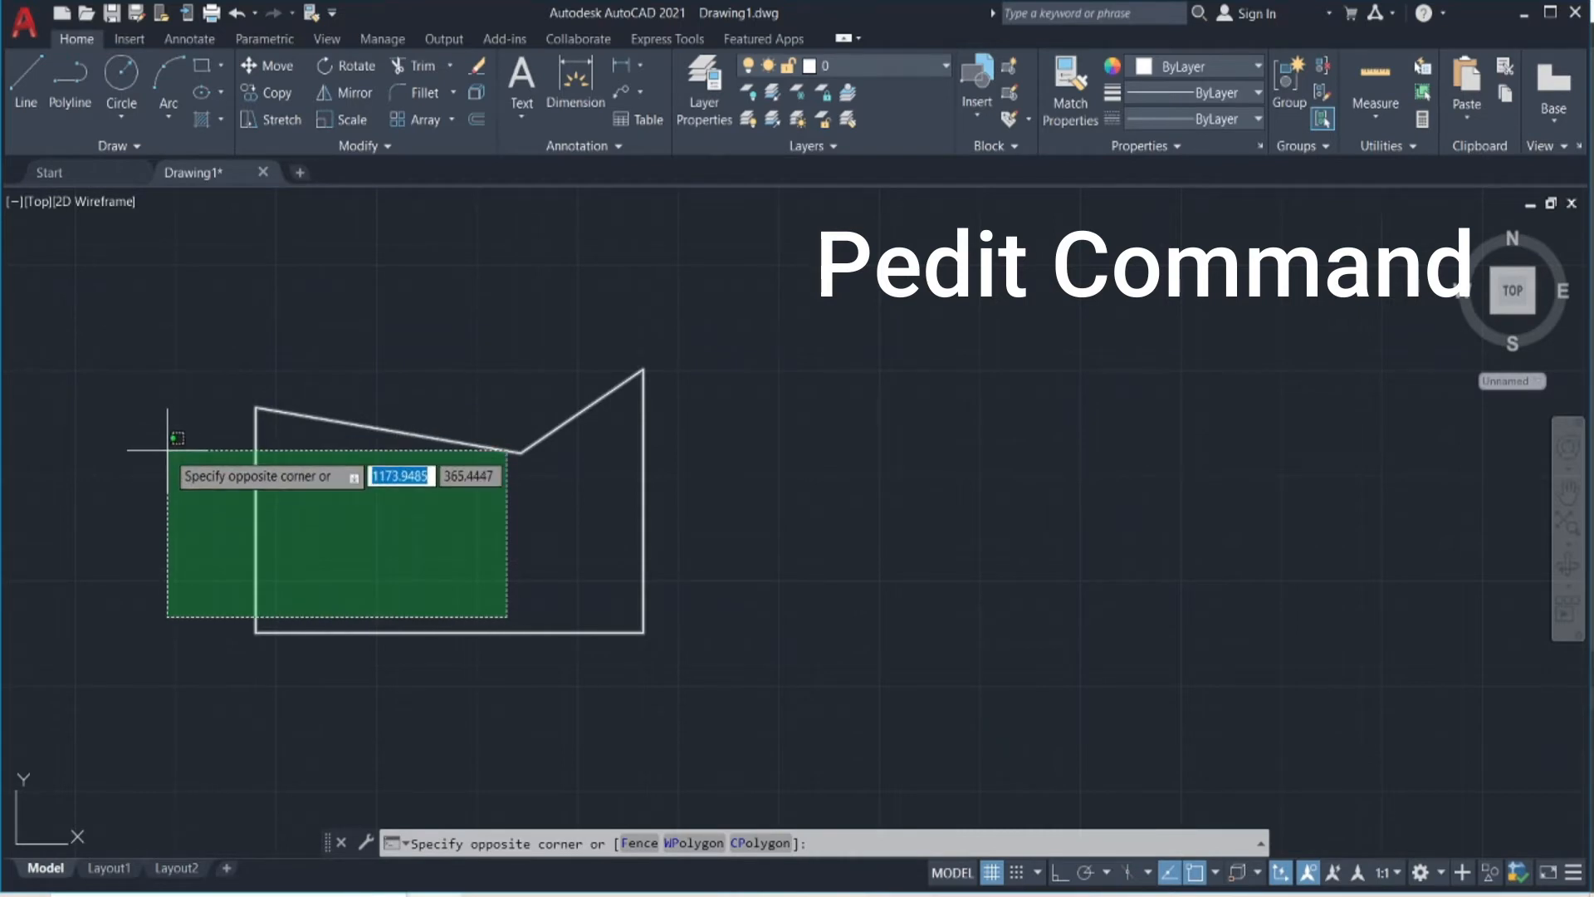
key(Escape)
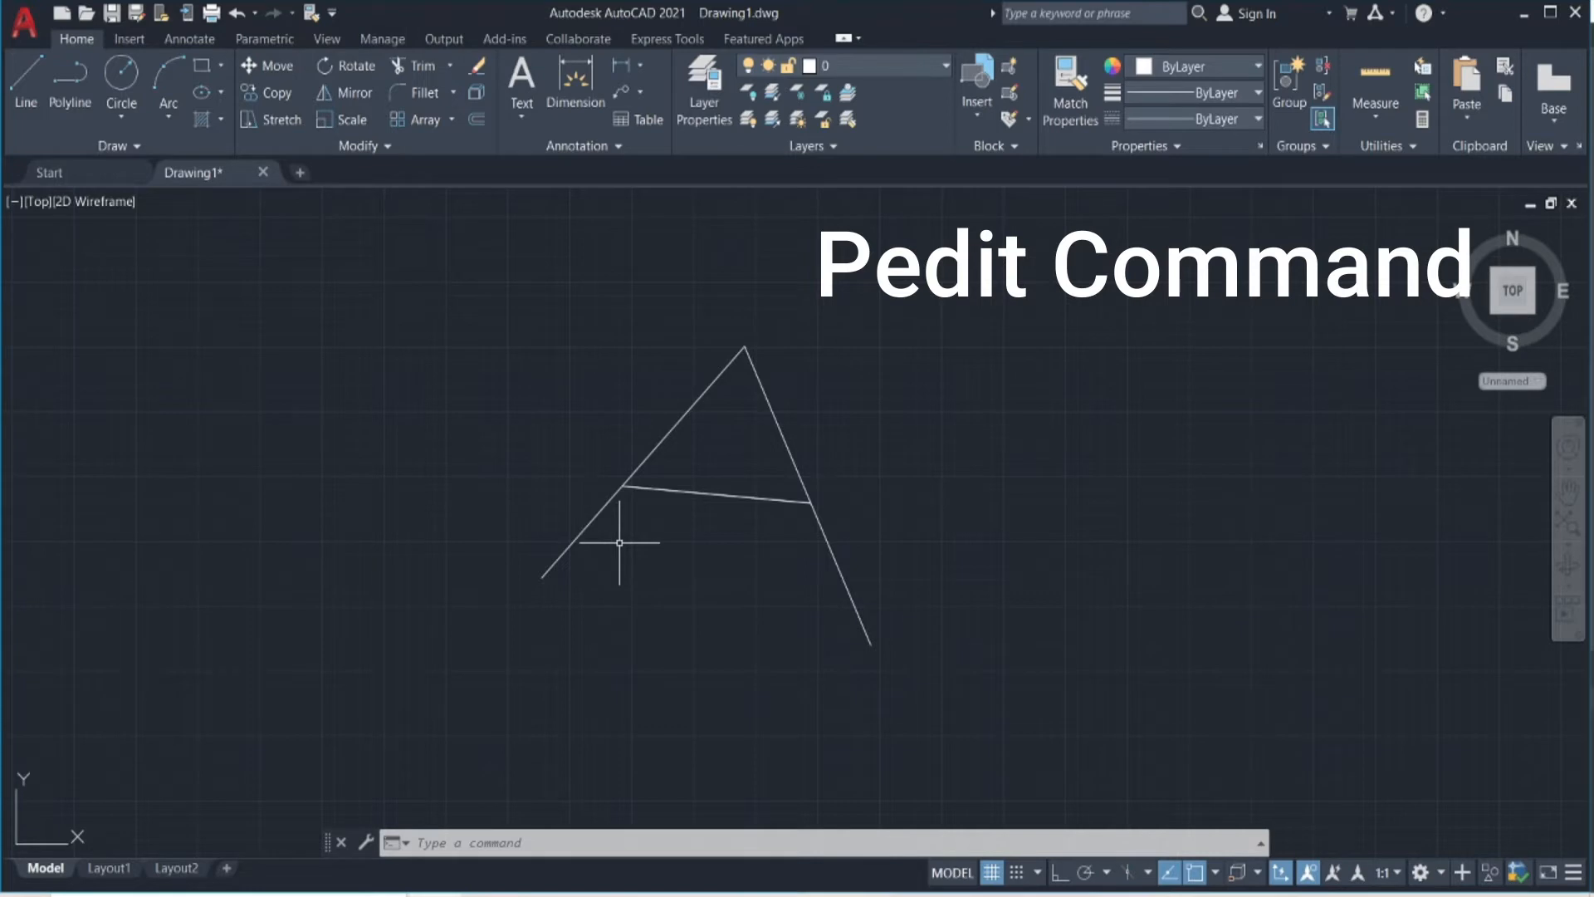
Run PEDIT on the left slanted leg of the A shape and turn that line into a polyline
scroll(619, 542, up, 2)
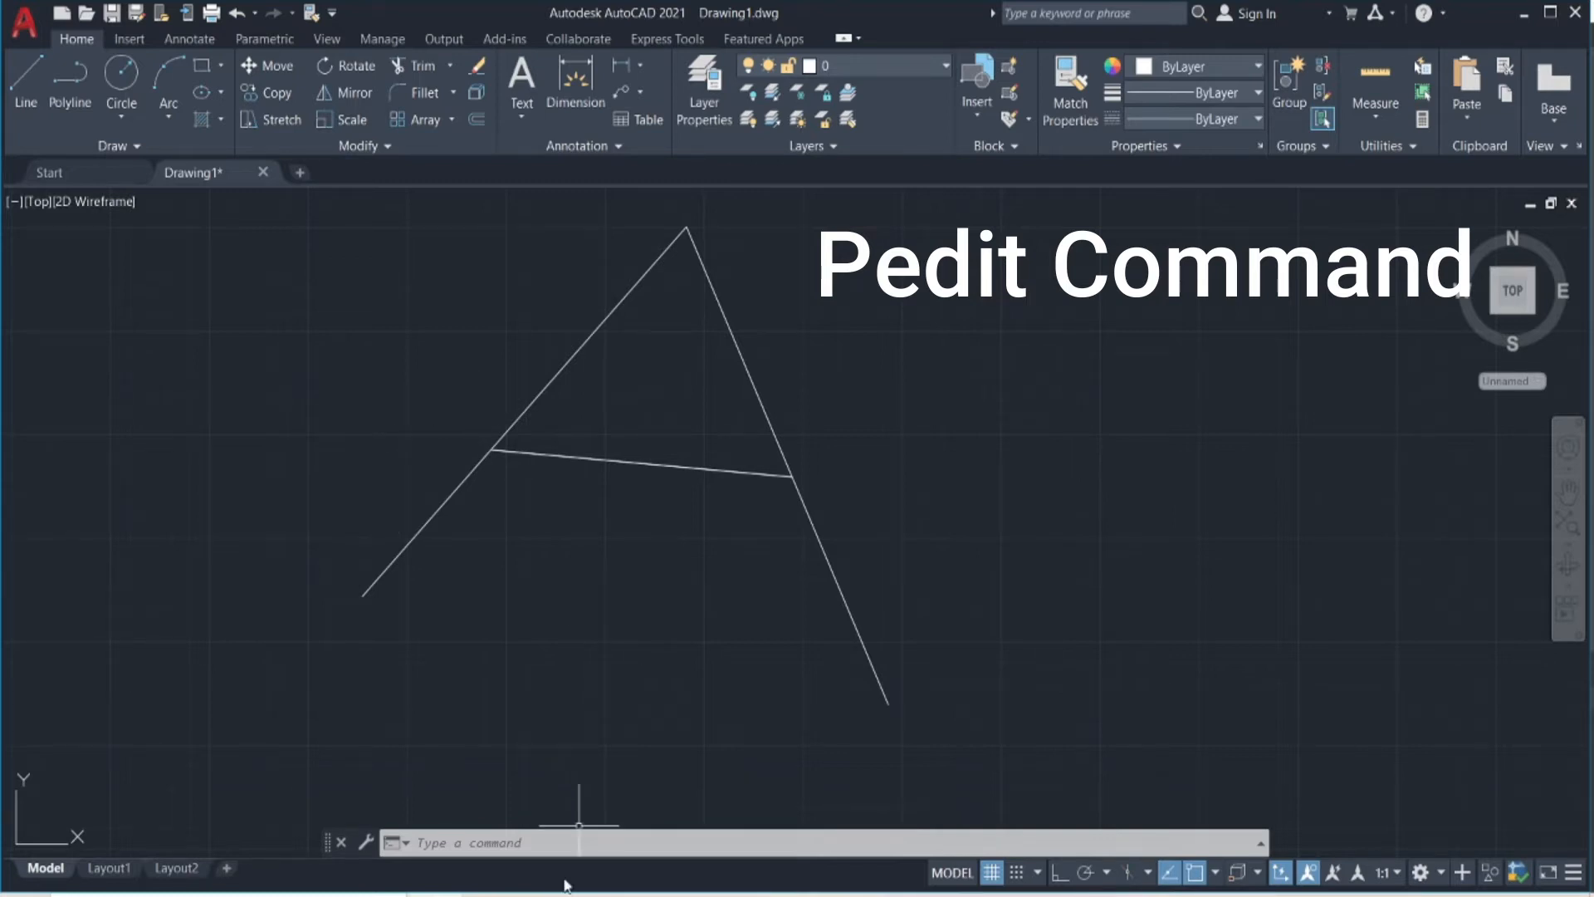
click(583, 842)
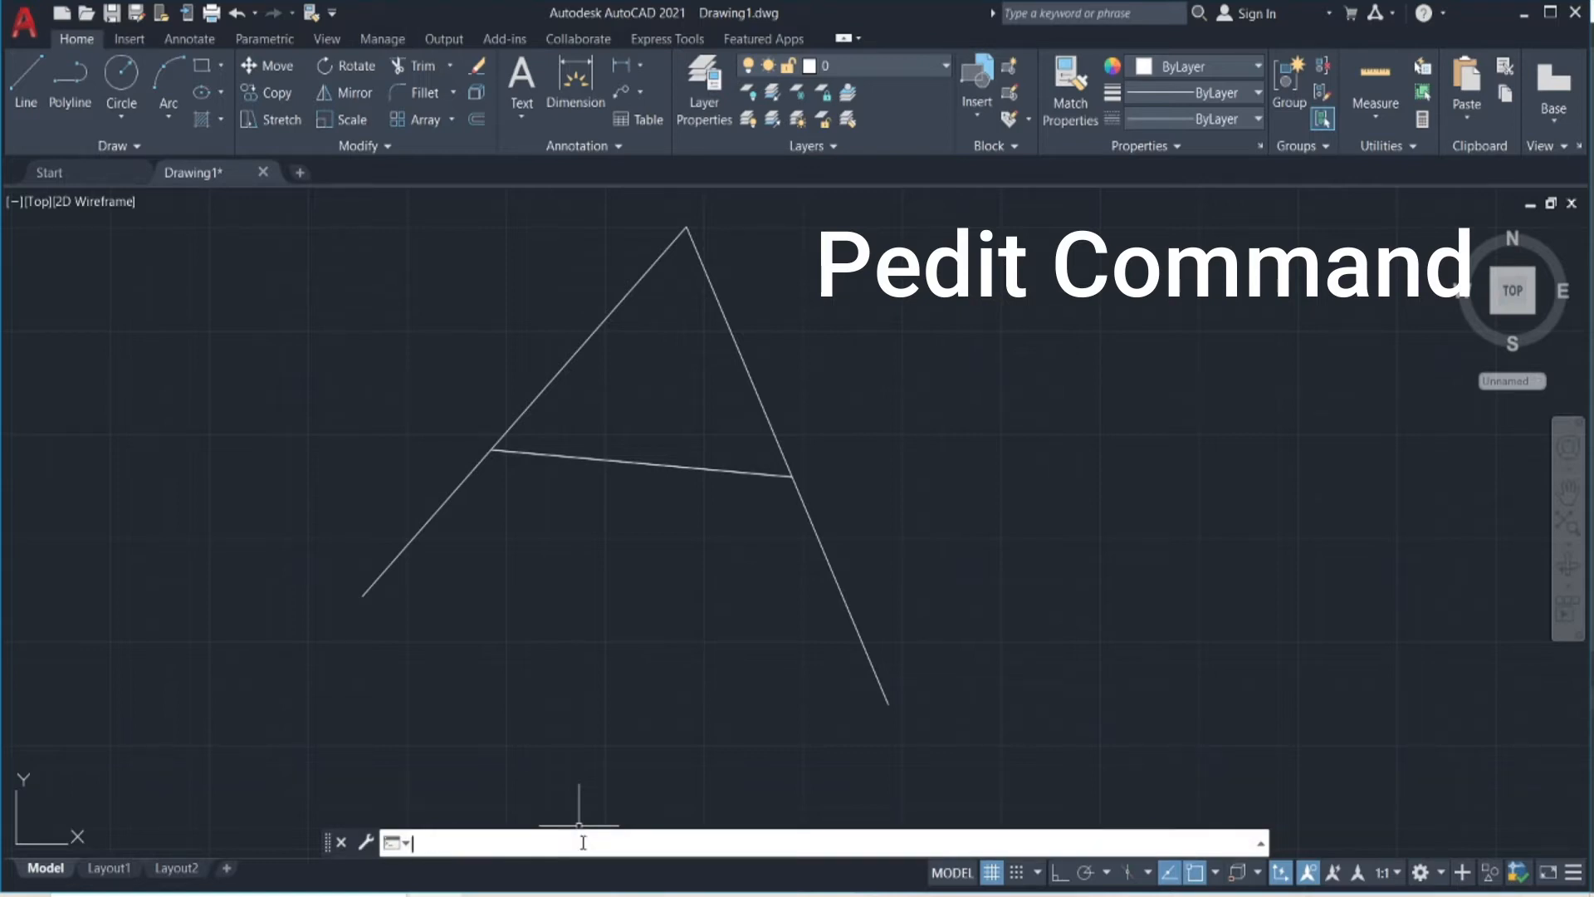
text(pedit)
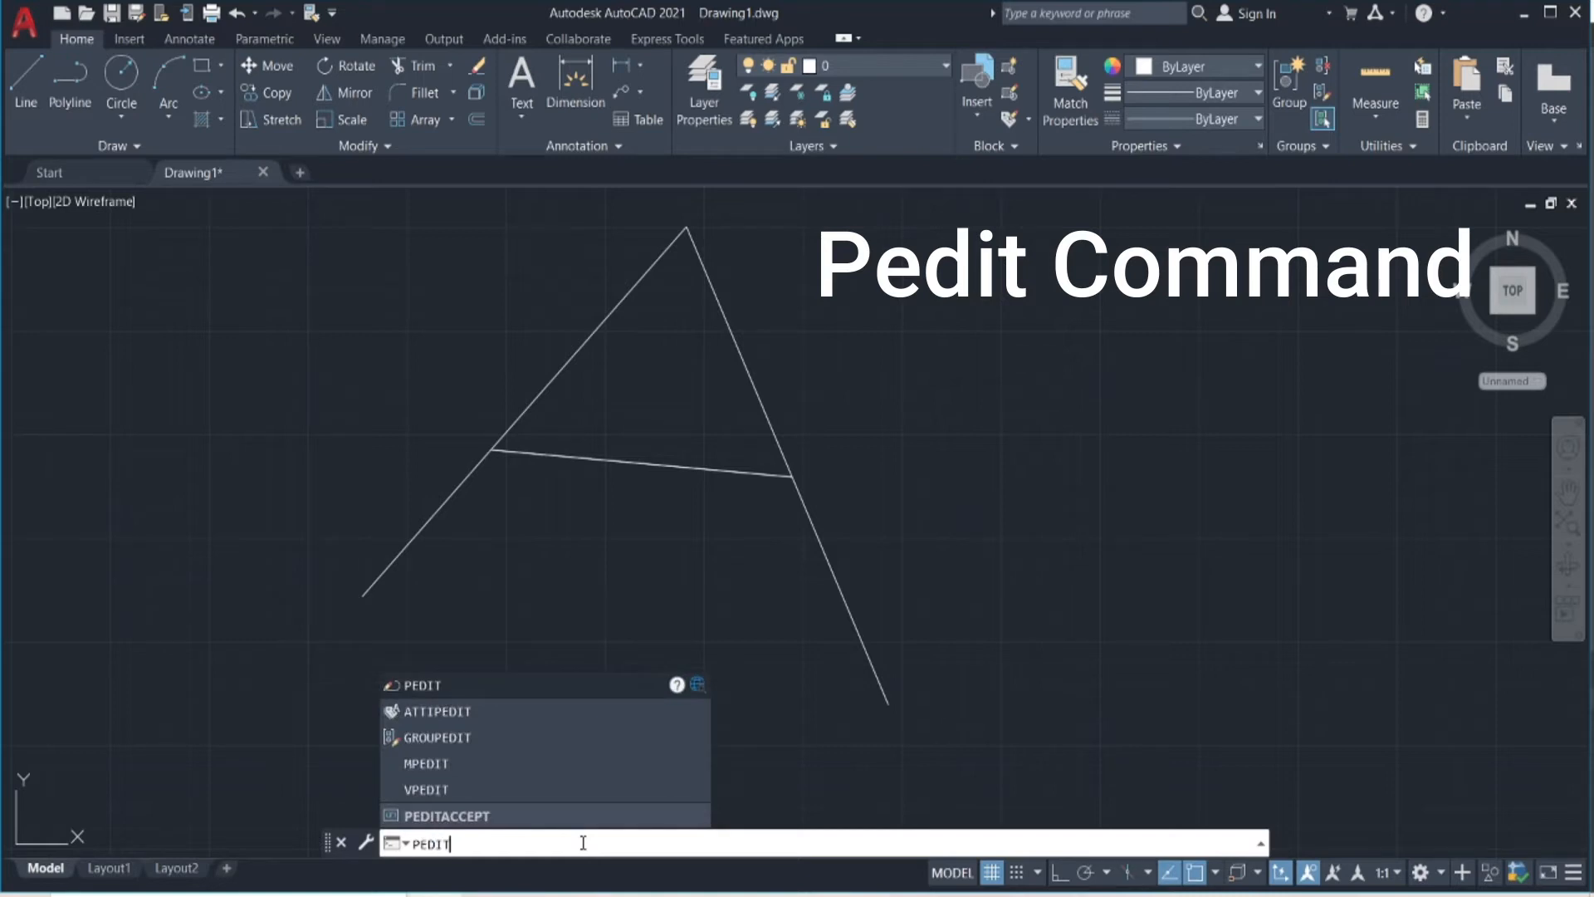
key(Return)
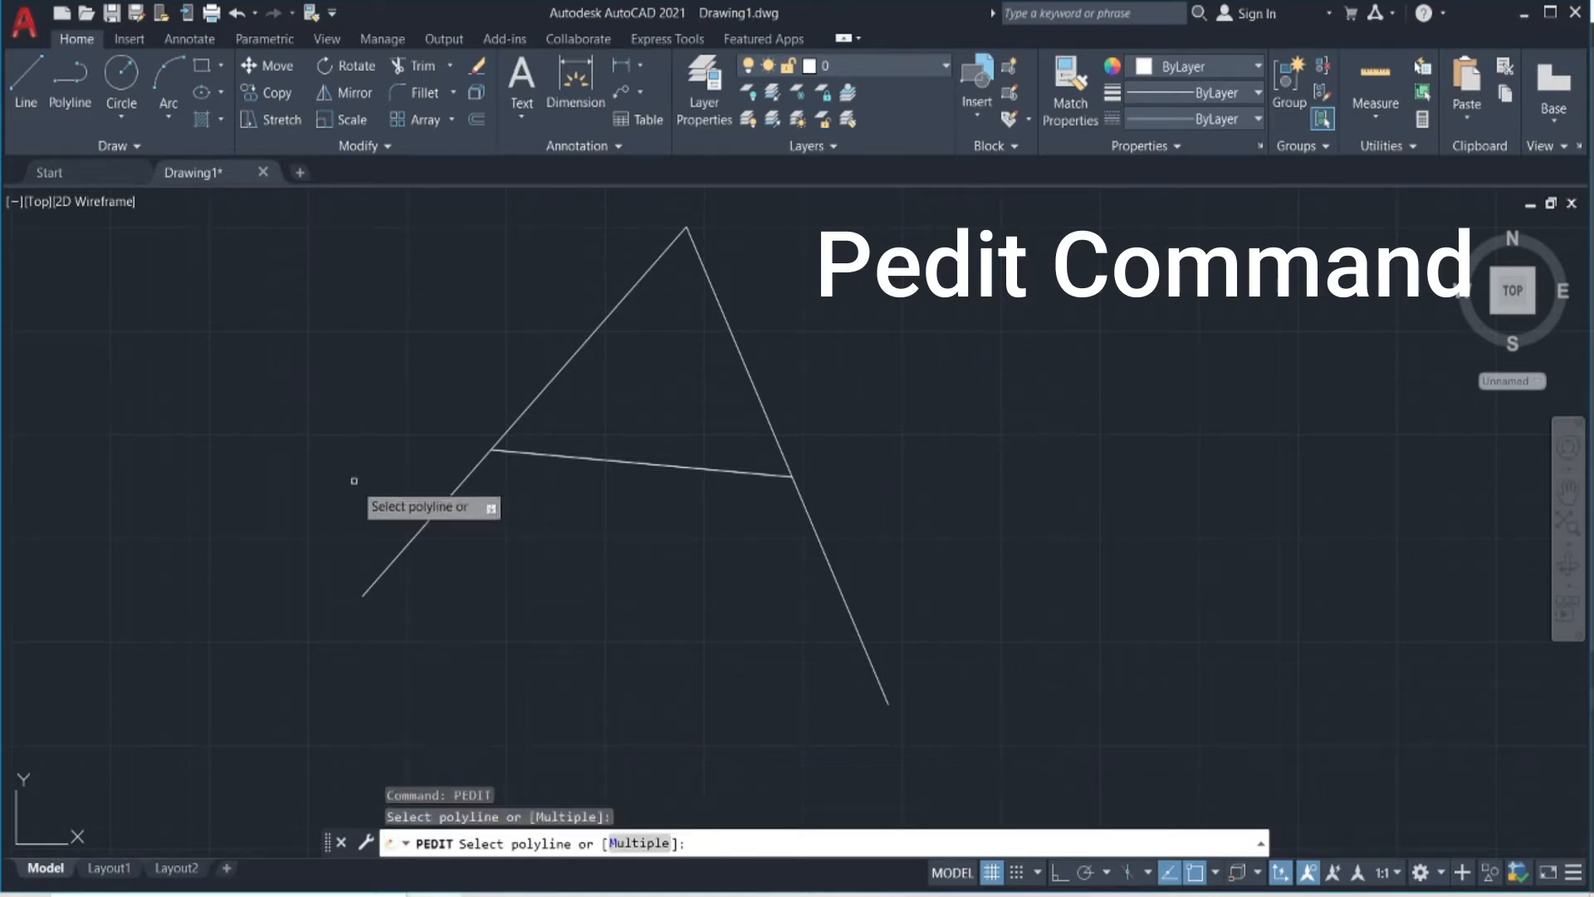
click(411, 536)
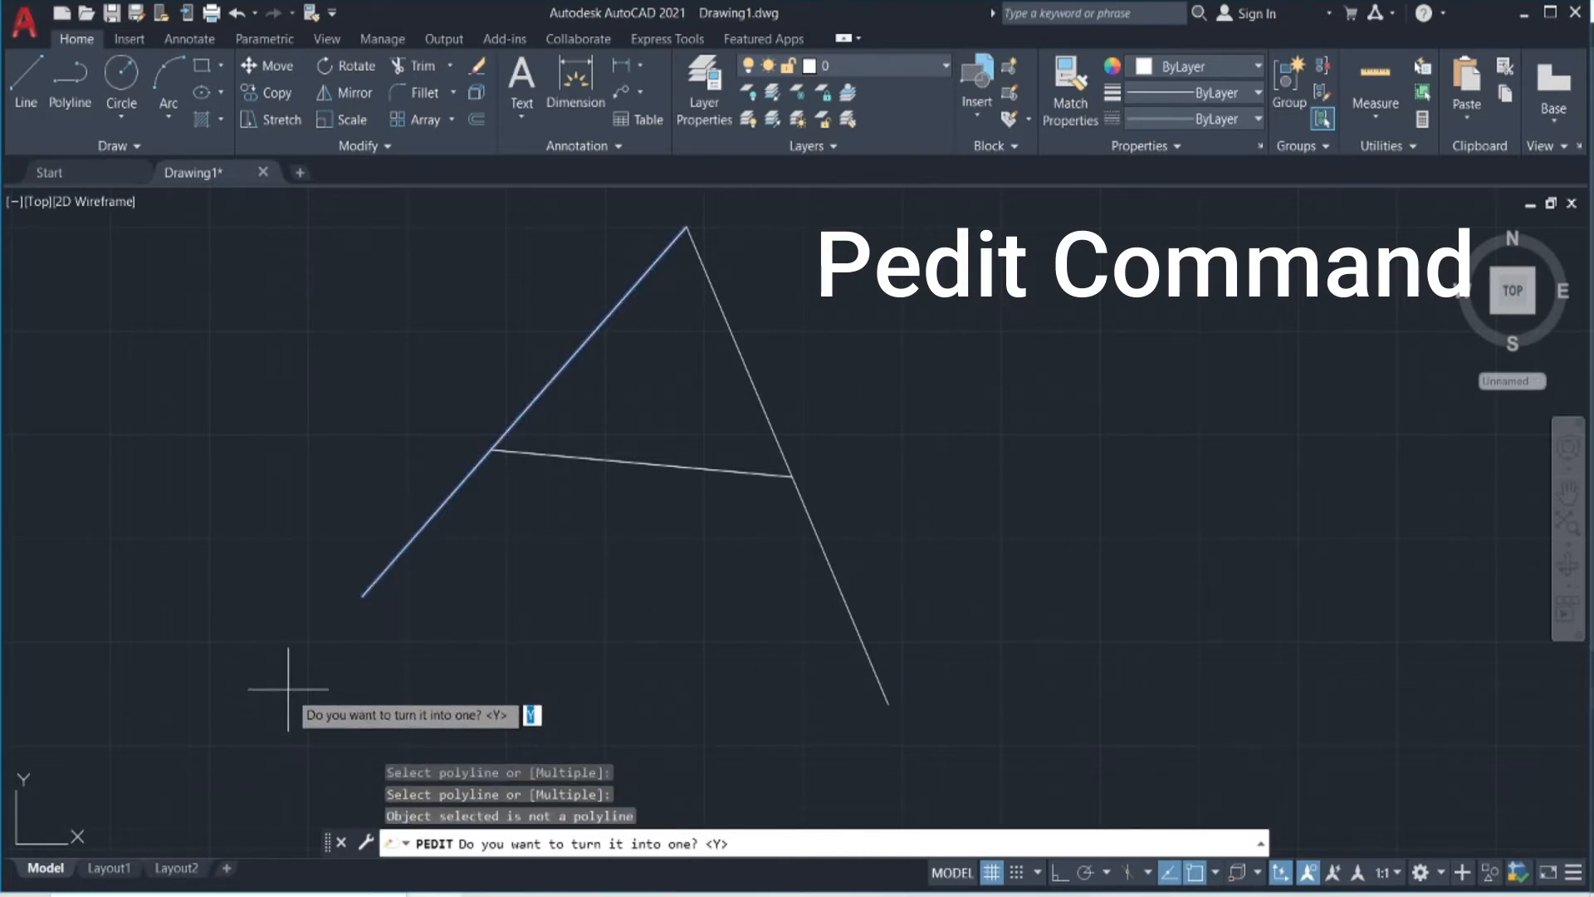
key(Return)
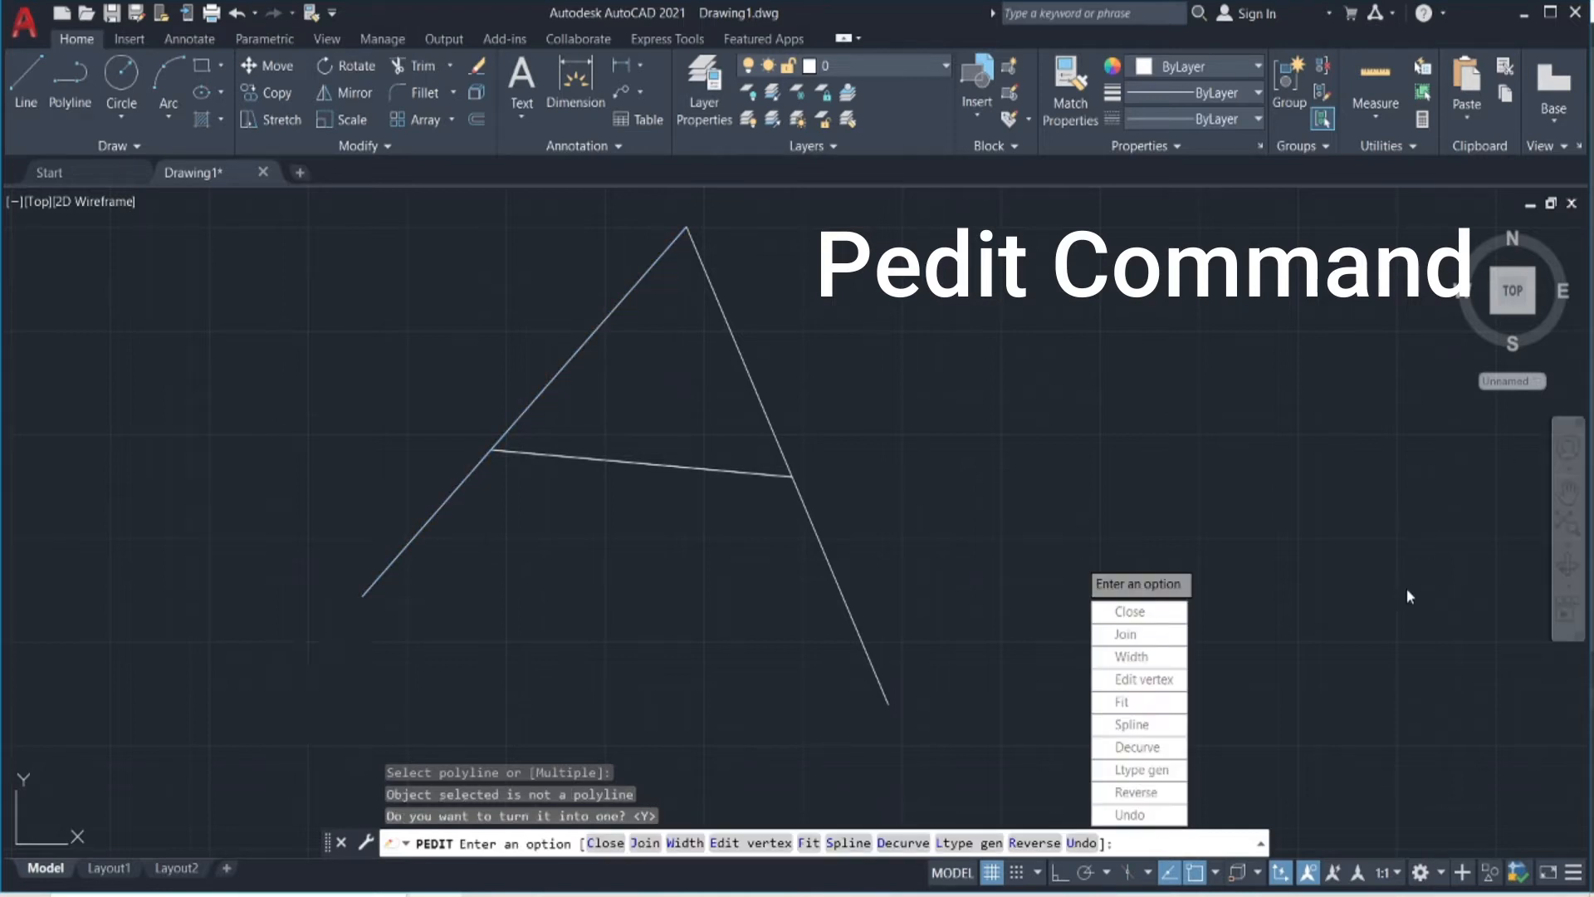
Use the Join option on all three lines of the A shape and end PEDIT
click(1140, 641)
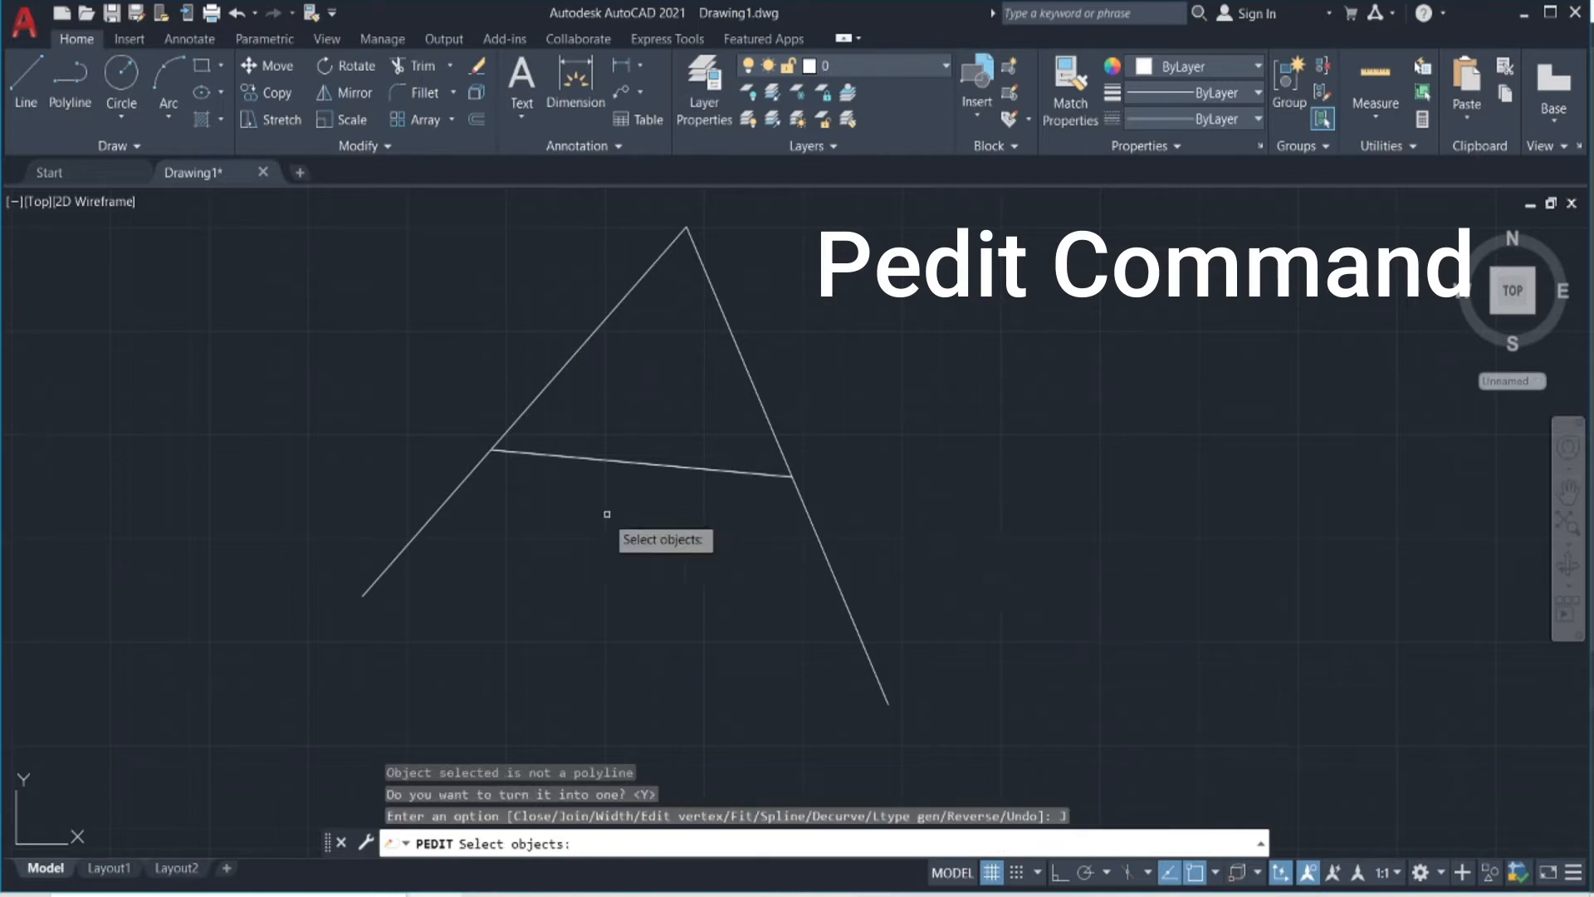
click(882, 338)
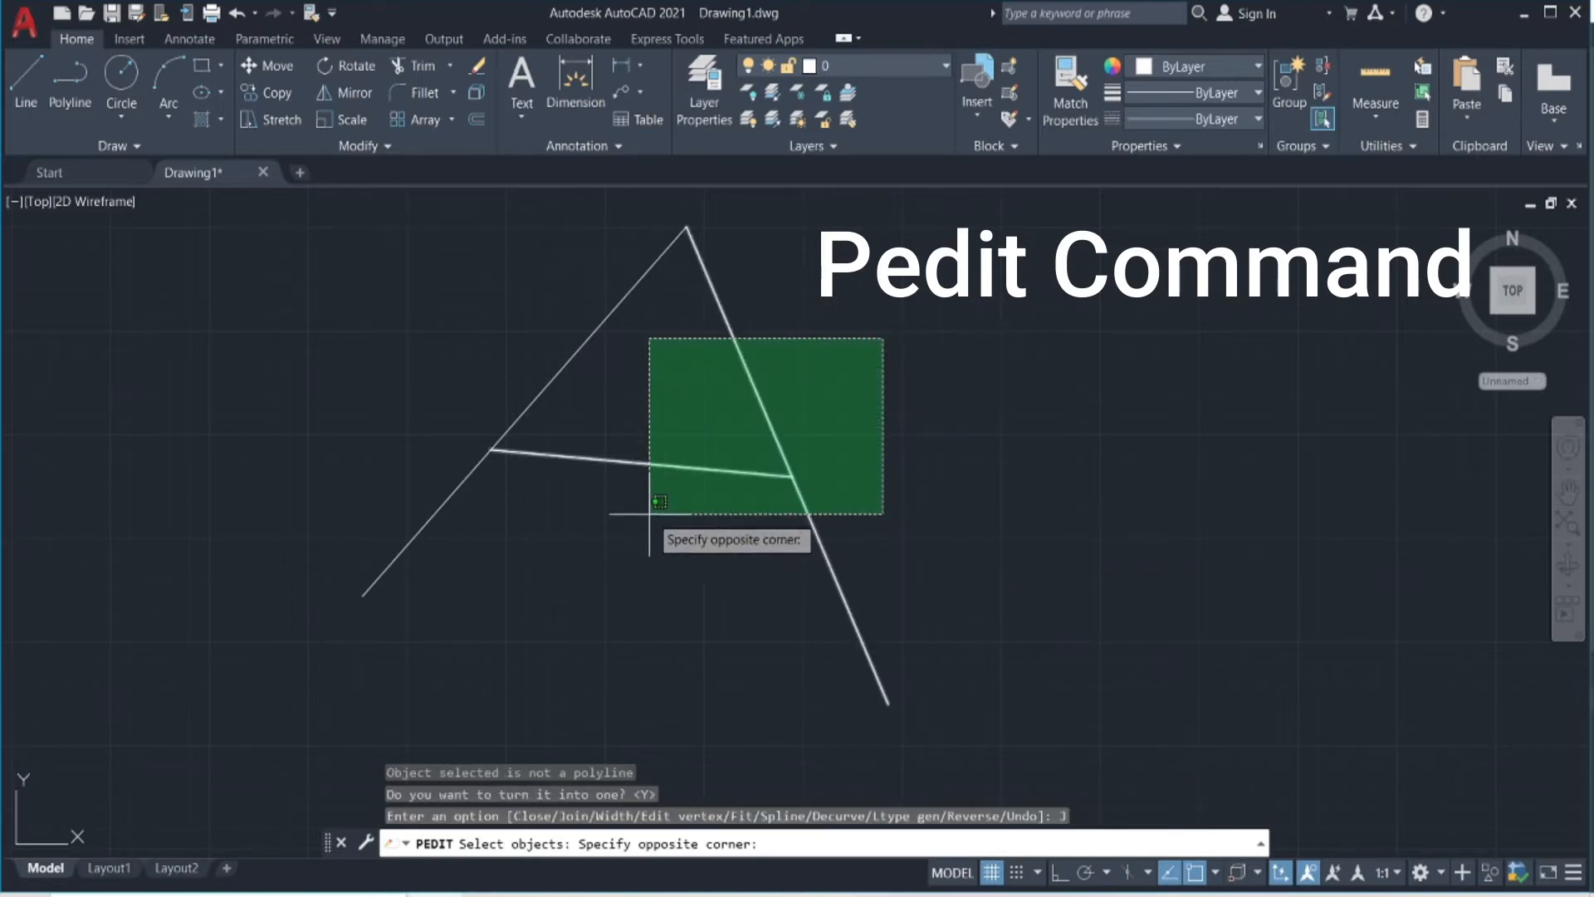
click(425, 517)
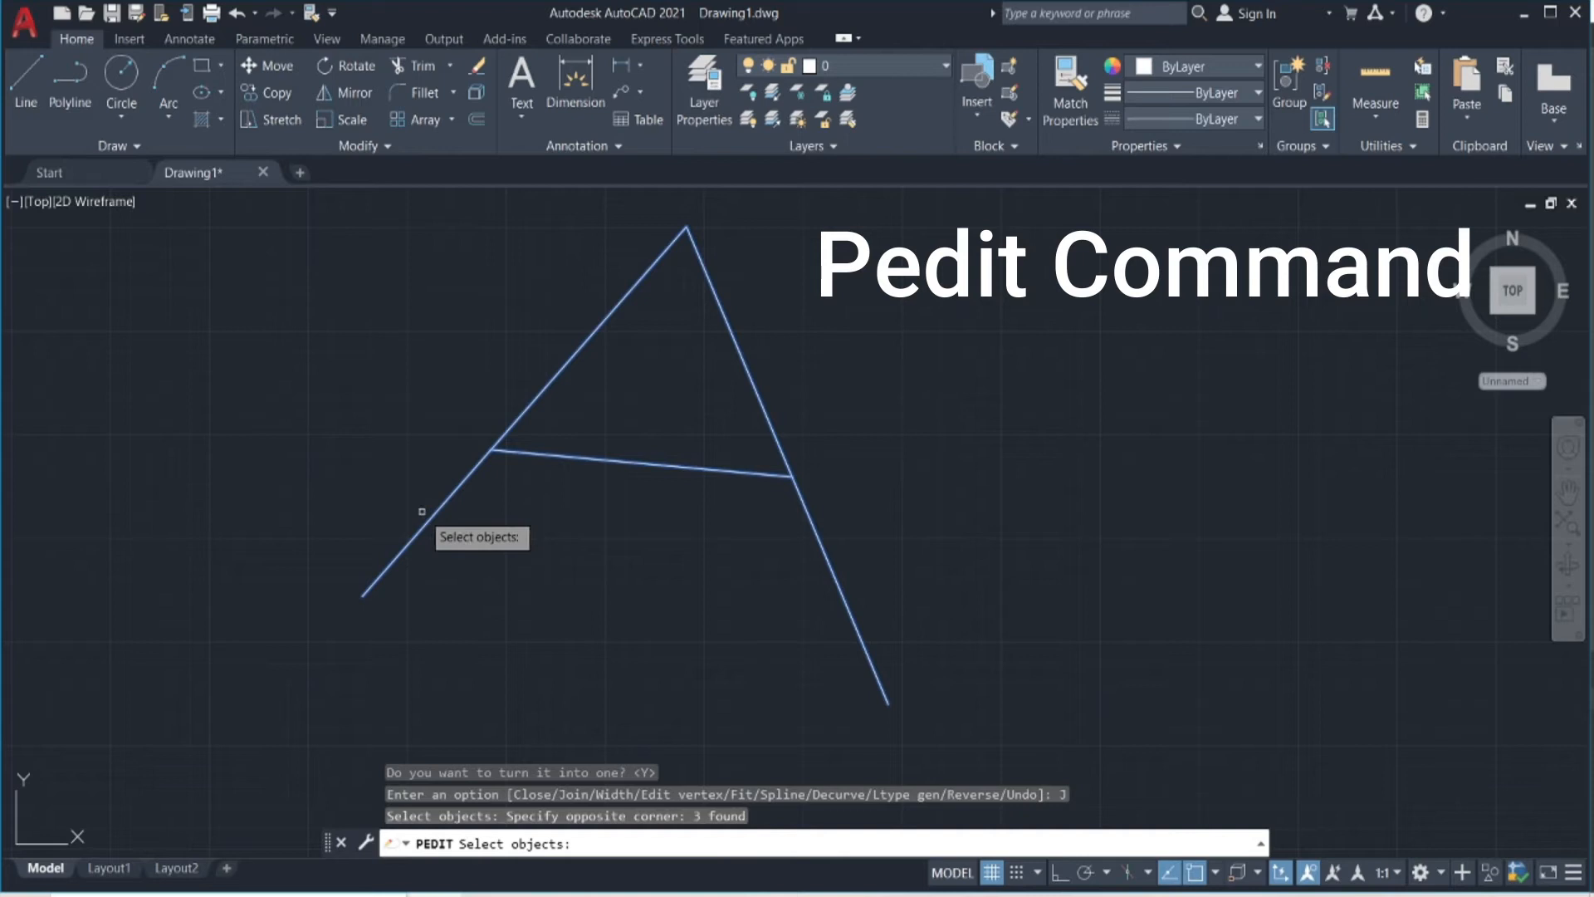
key(Return)
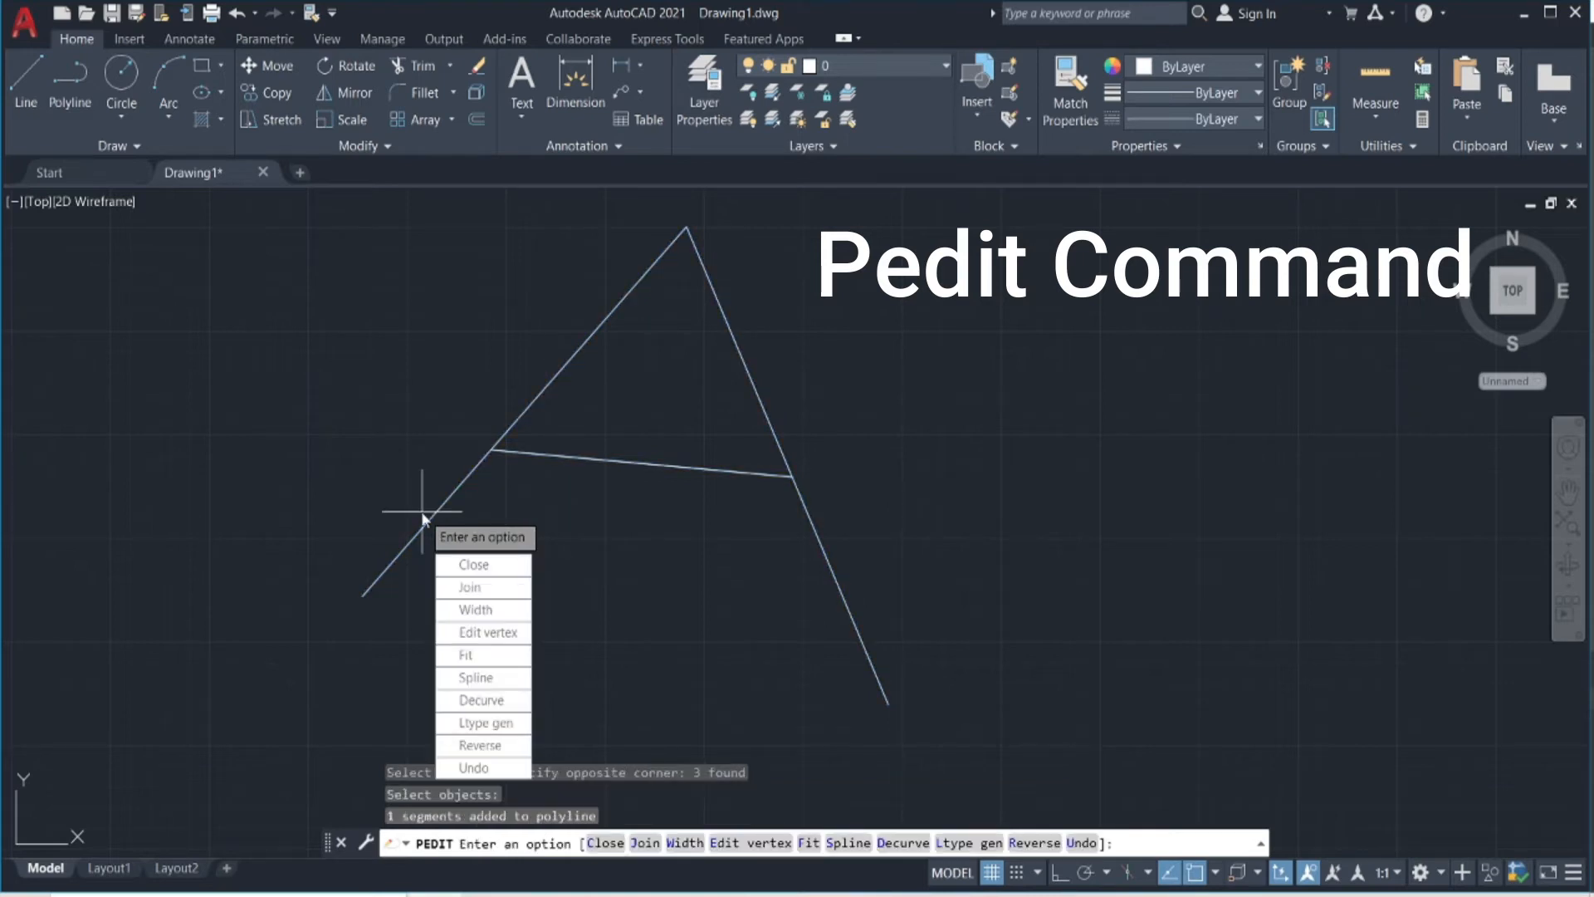
key(Return)
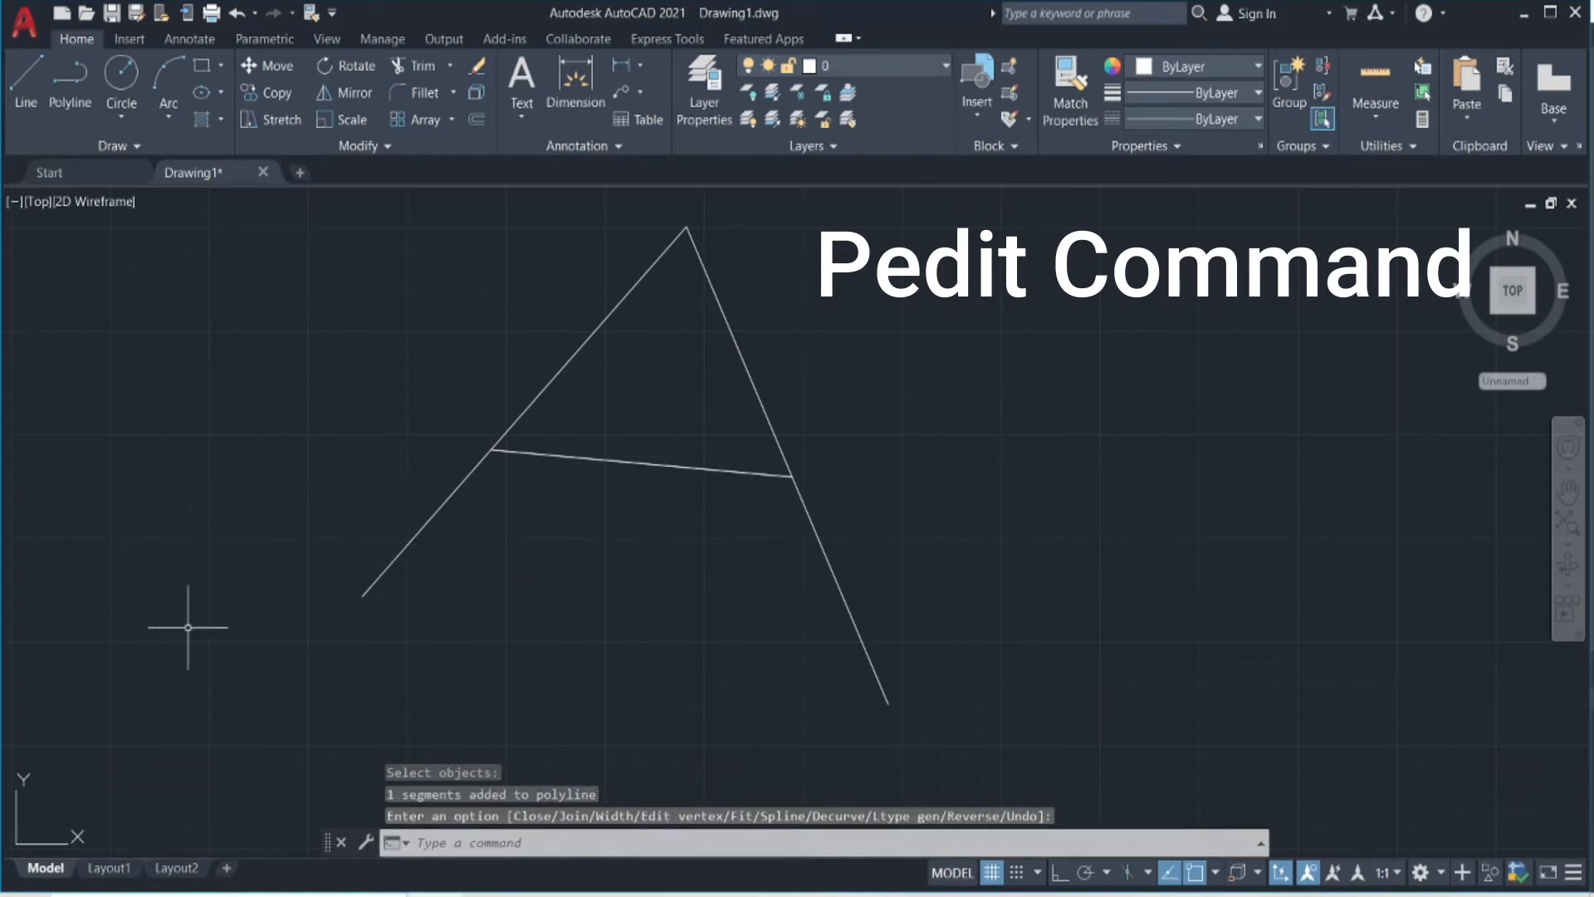
key(Escape)
key(Escape)
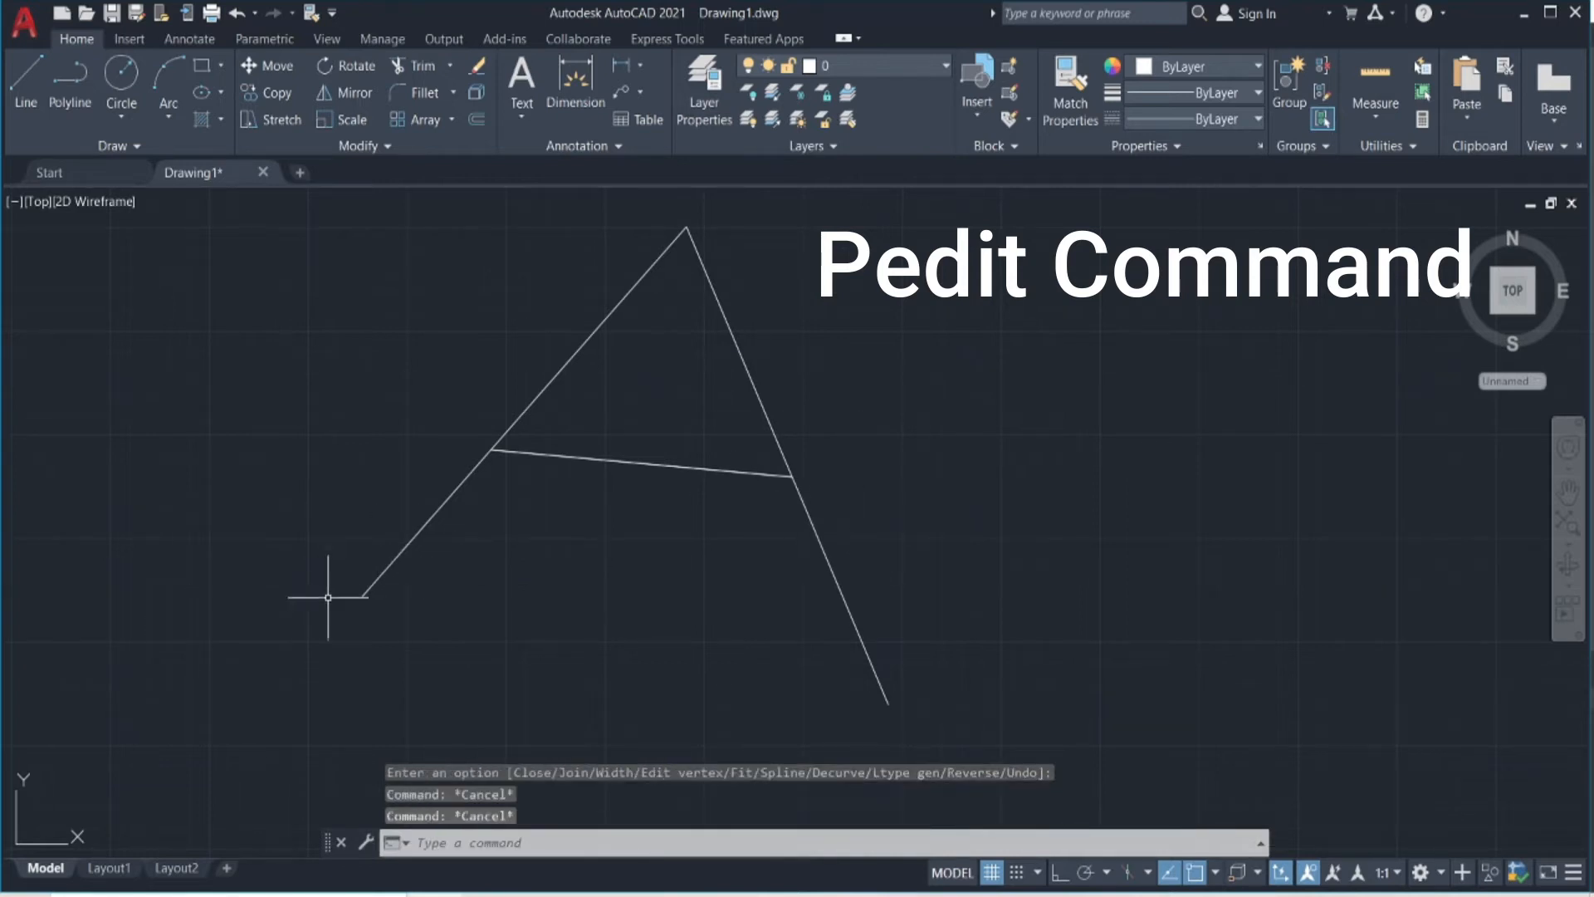
click(468, 538)
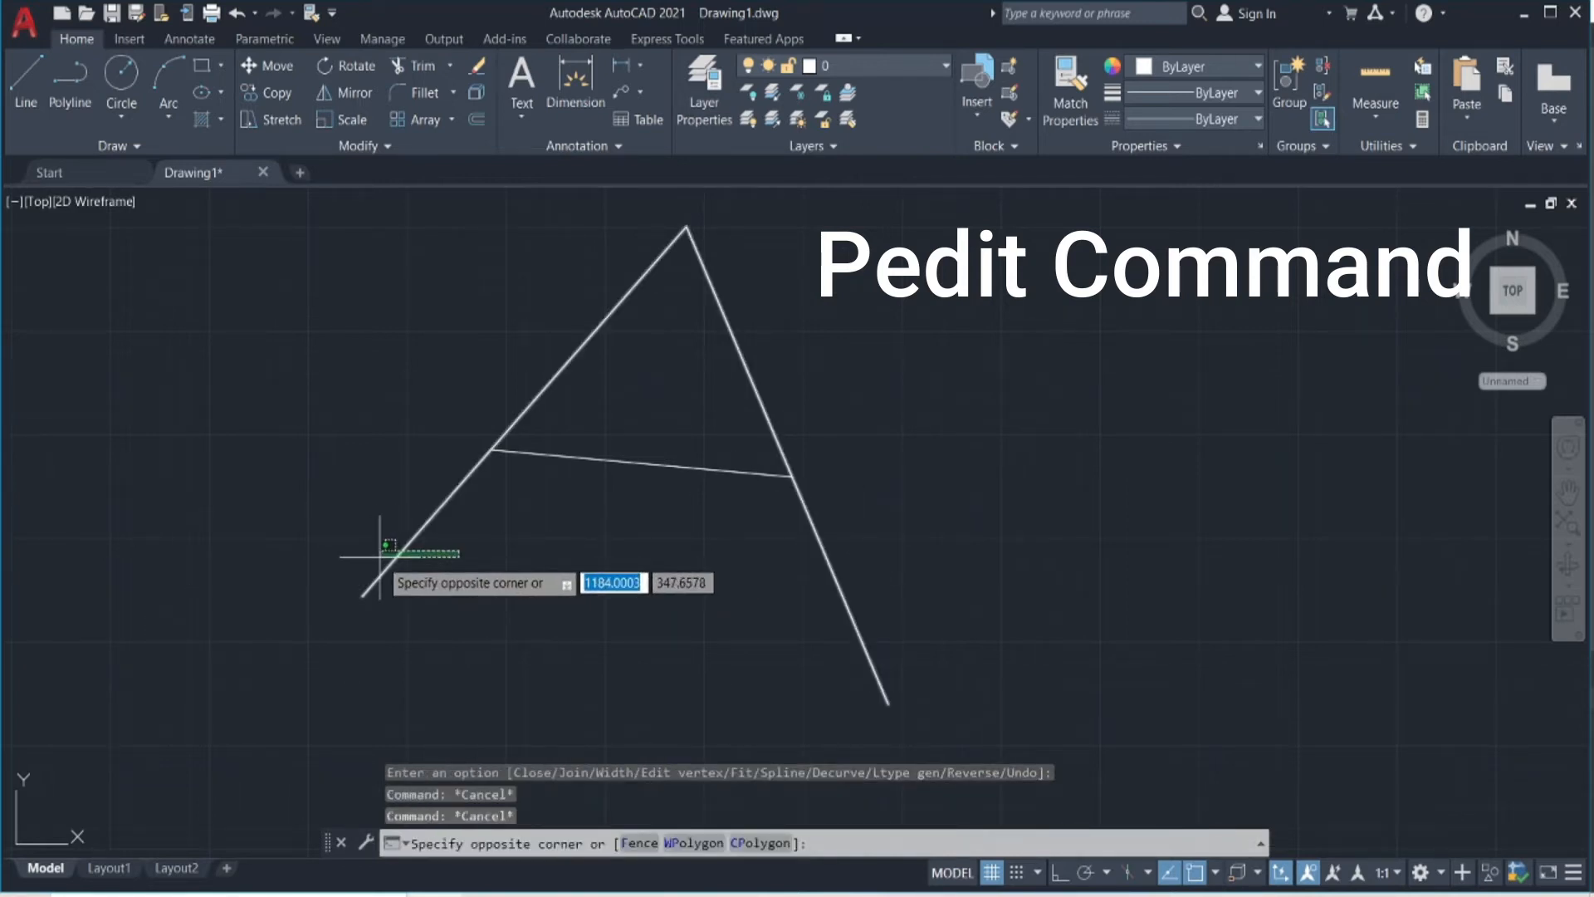
key(Escape)
scroll(619, 542, down, 2)
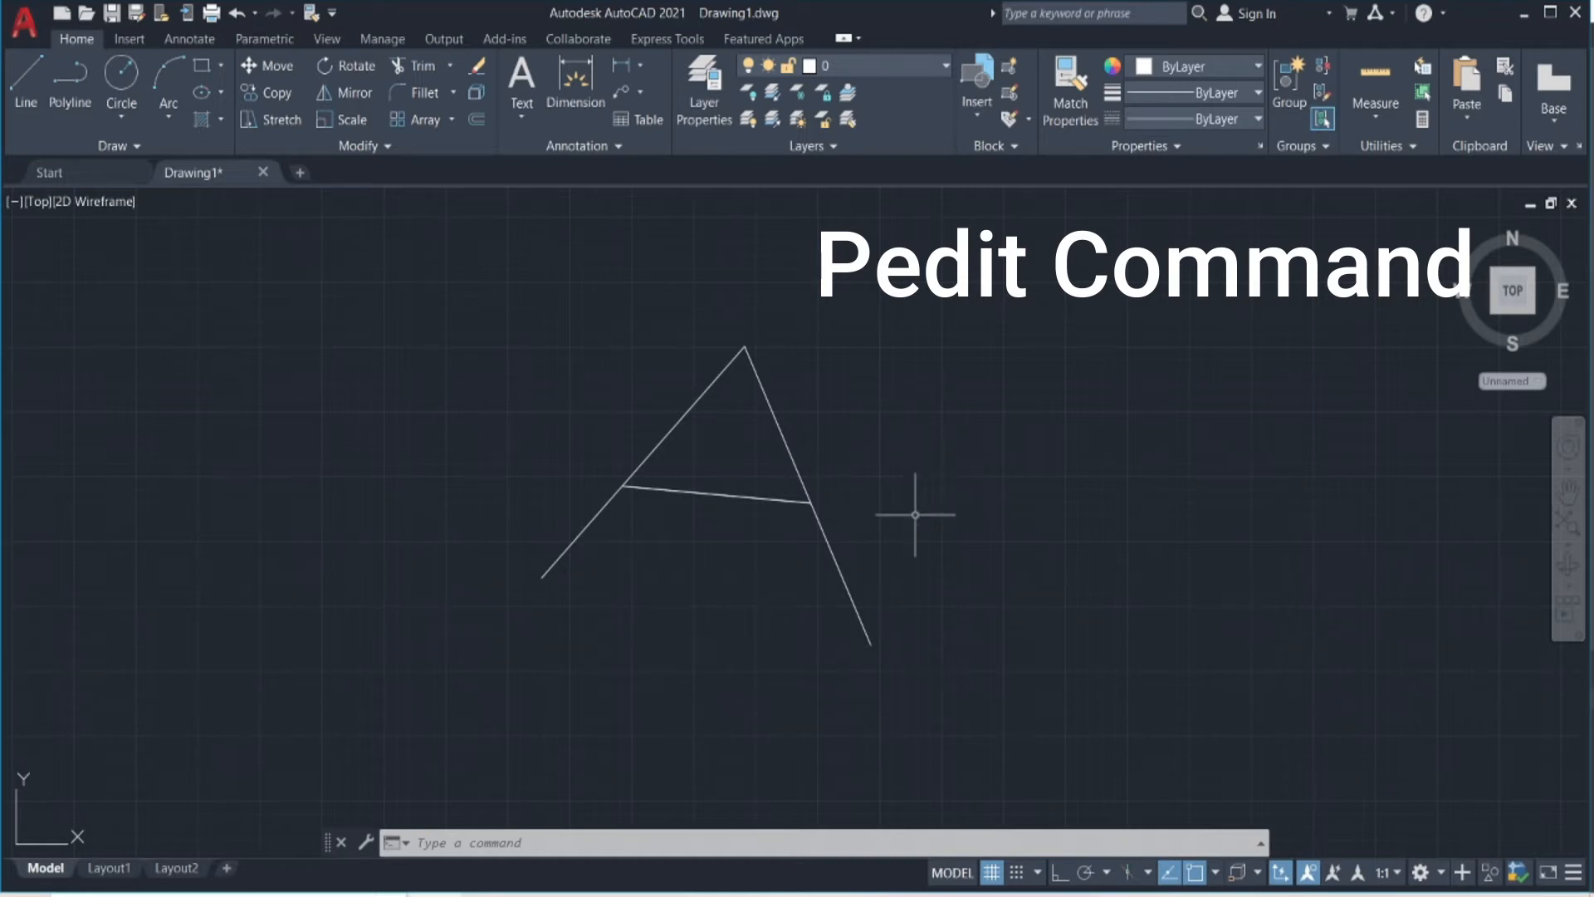
scroll(930, 510, up, 2)
middle_drag(946, 504, 959, 499)
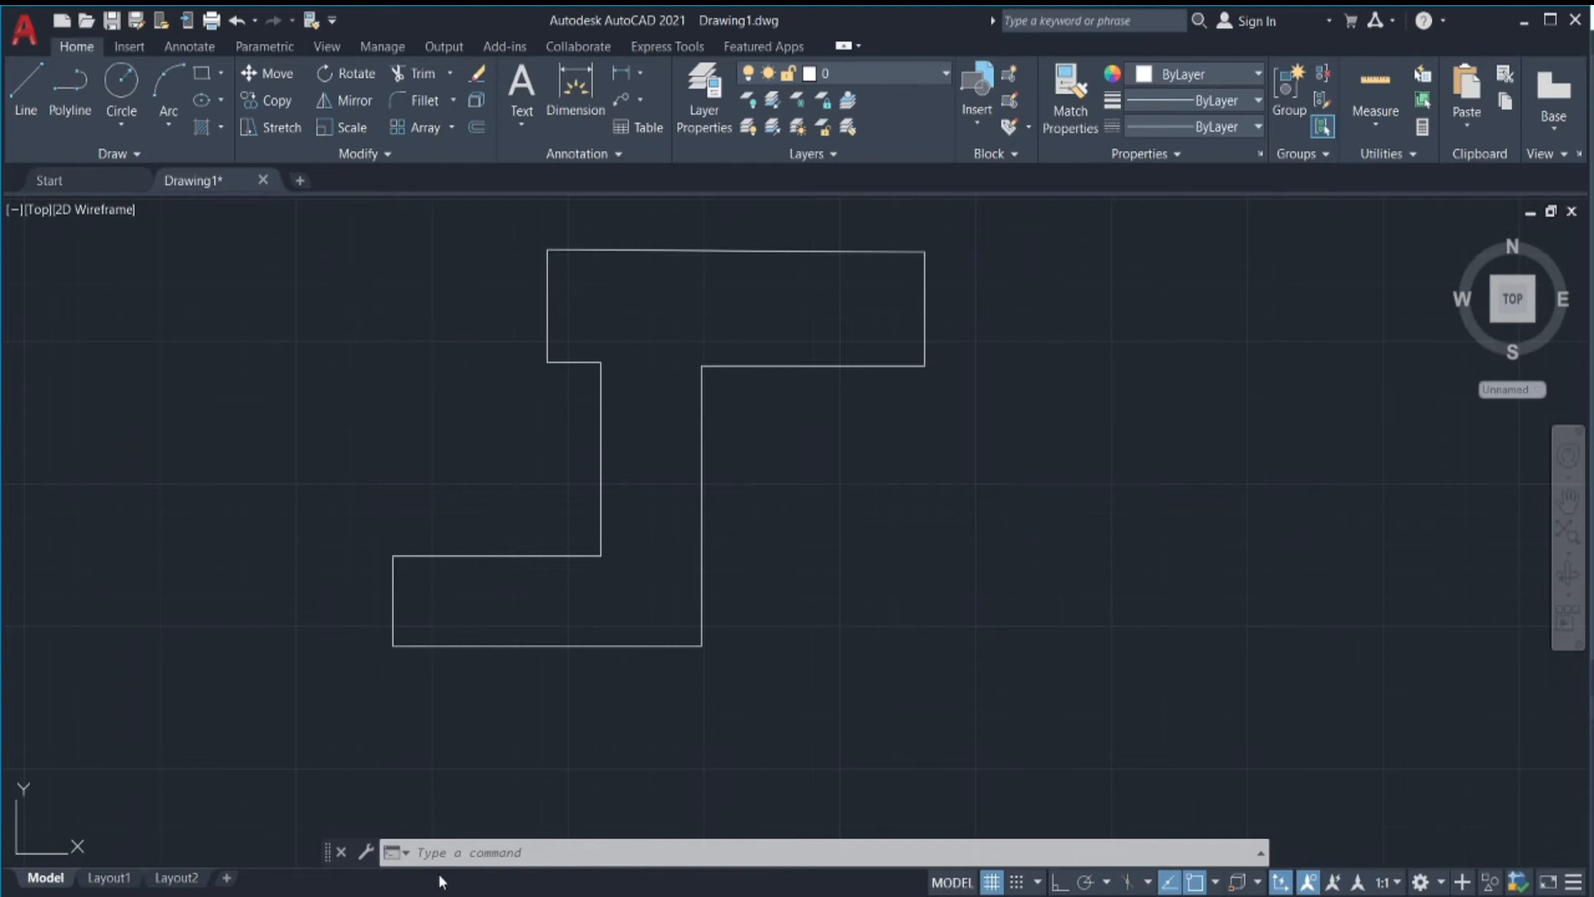
Create a boundary with BPOLY using object type Region, picking an internal point inside the stepped outline
text(BPlo)
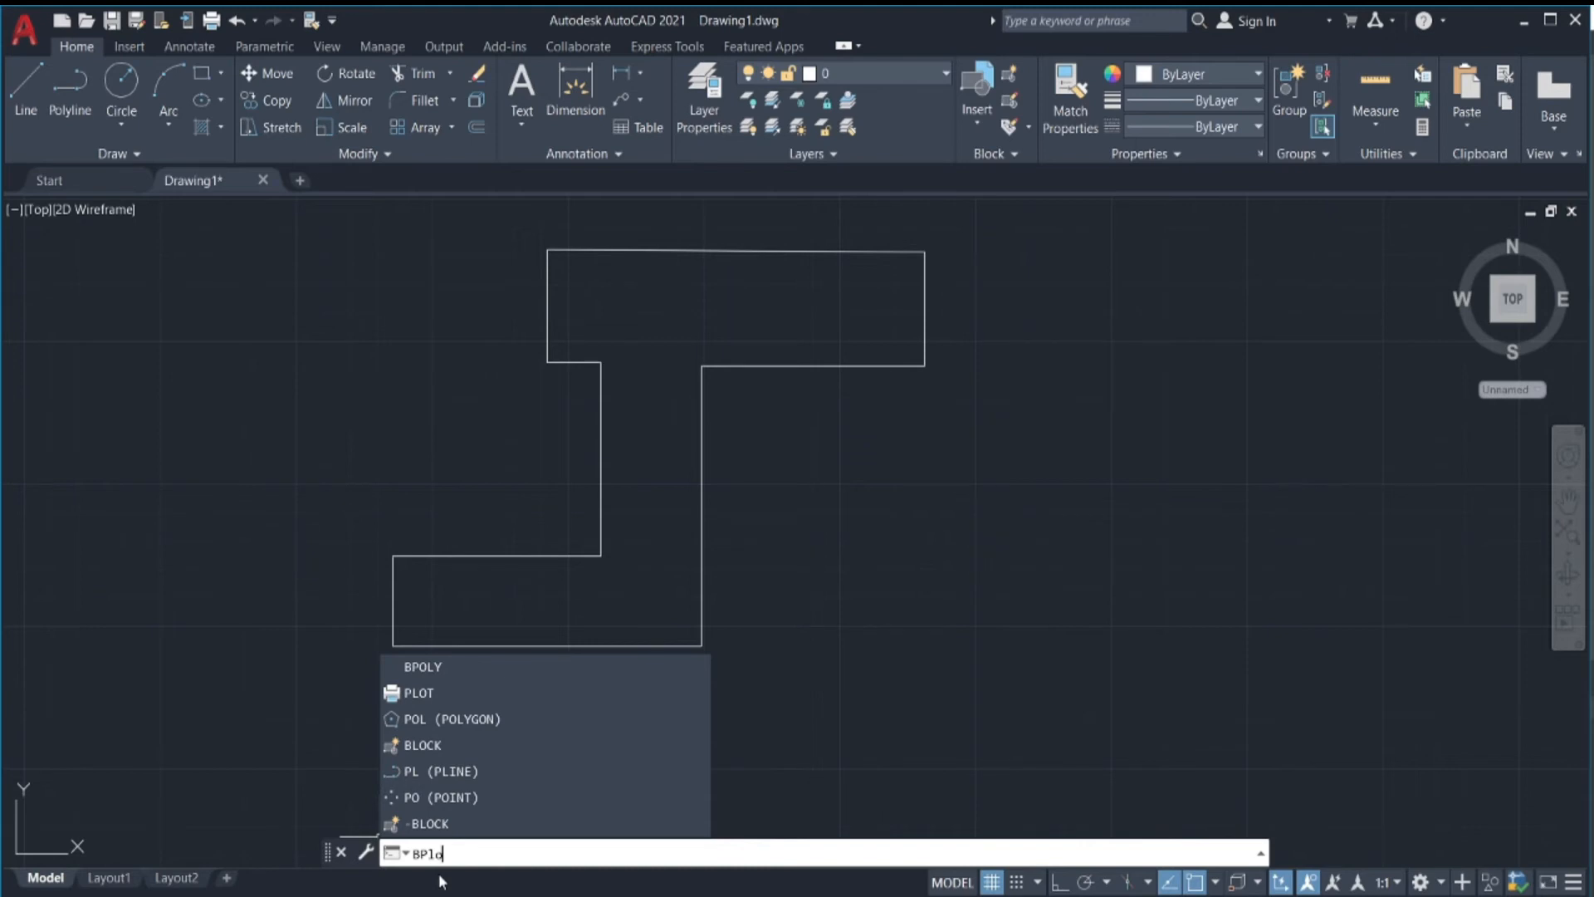
text(y)
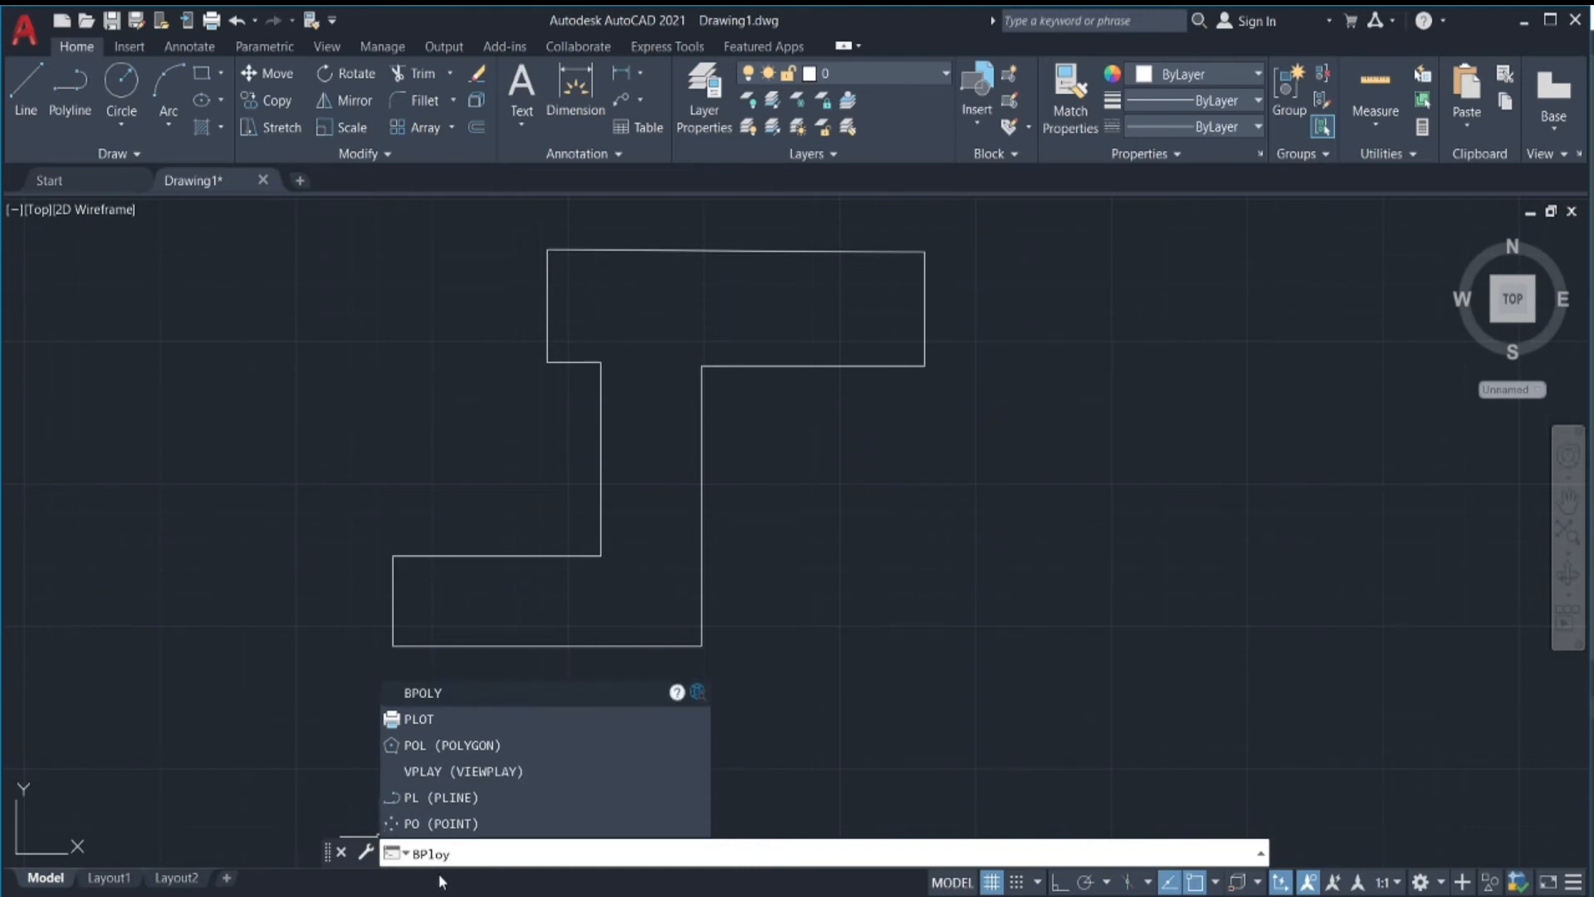
key(Escape)
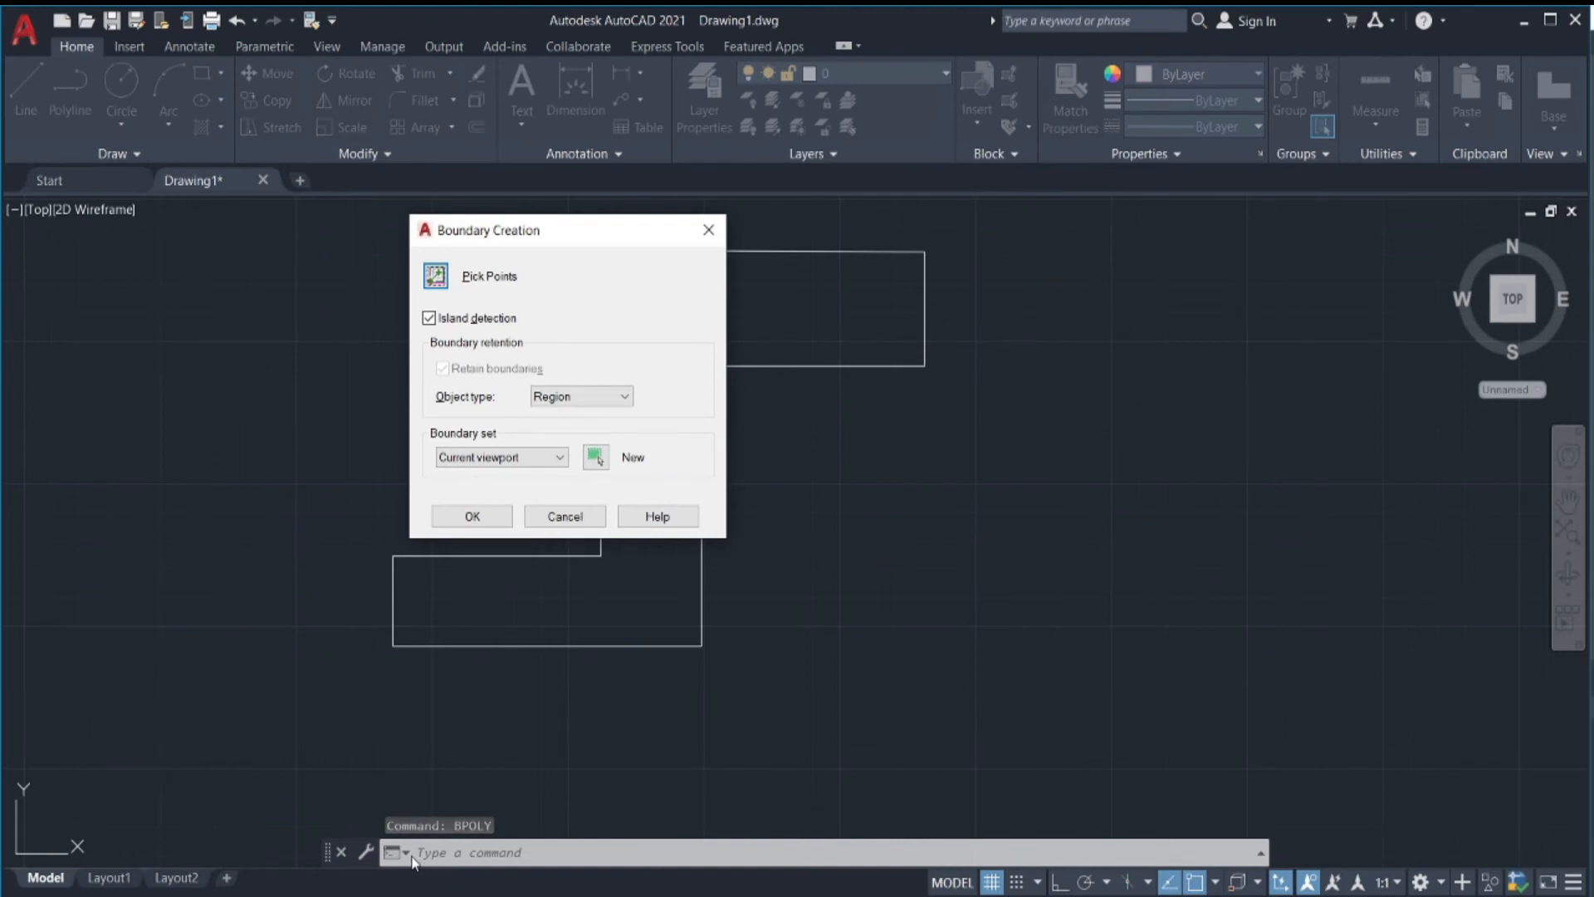
click(594, 398)
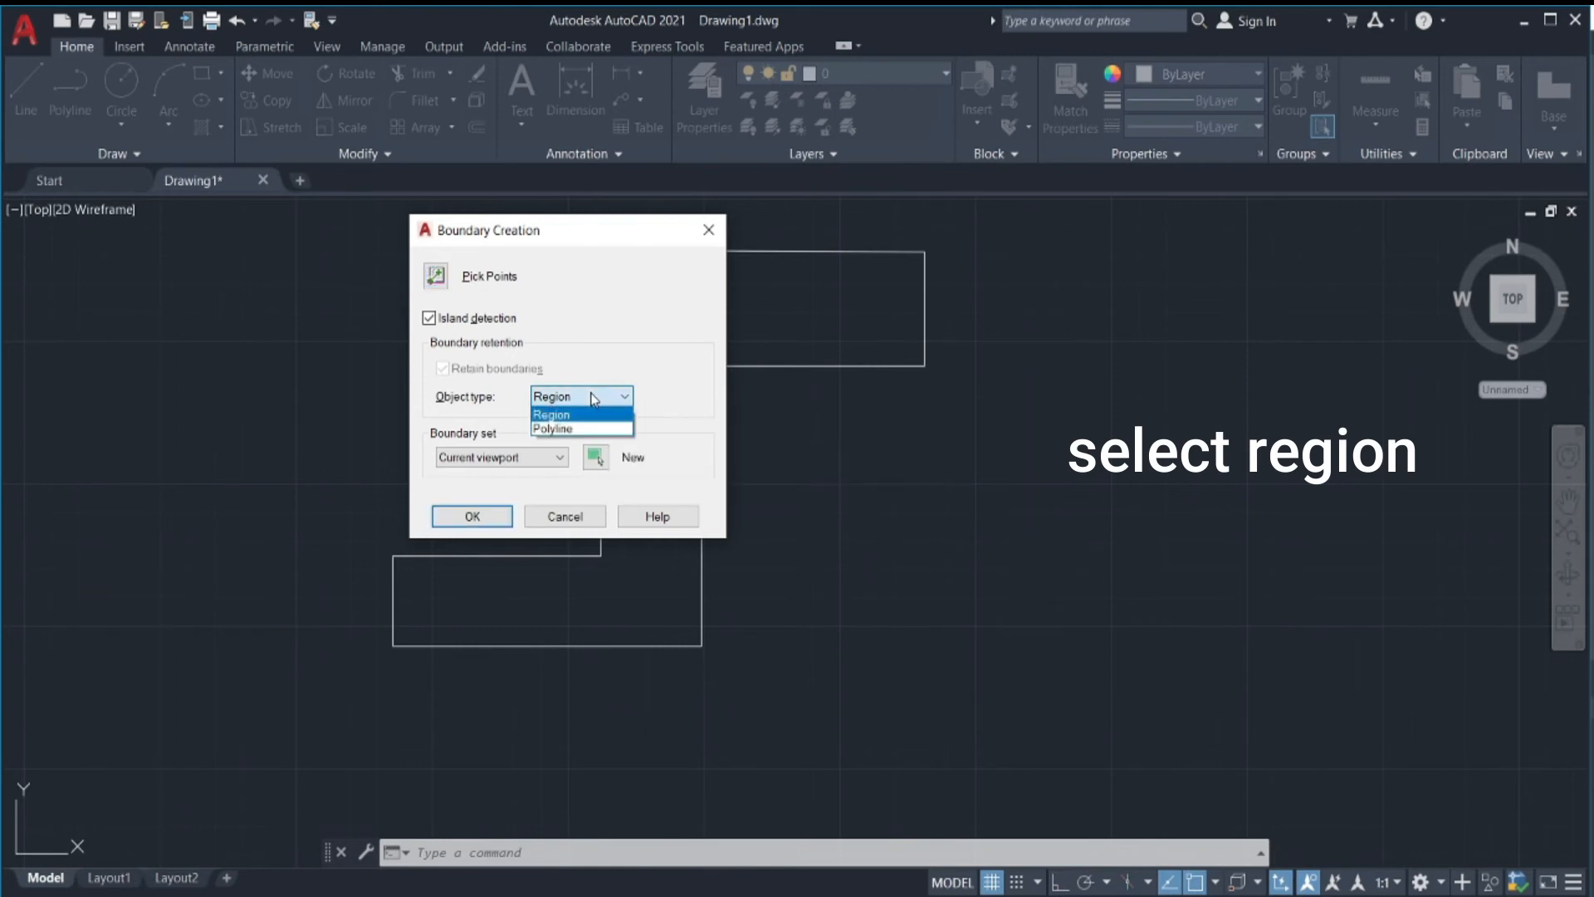
click(592, 415)
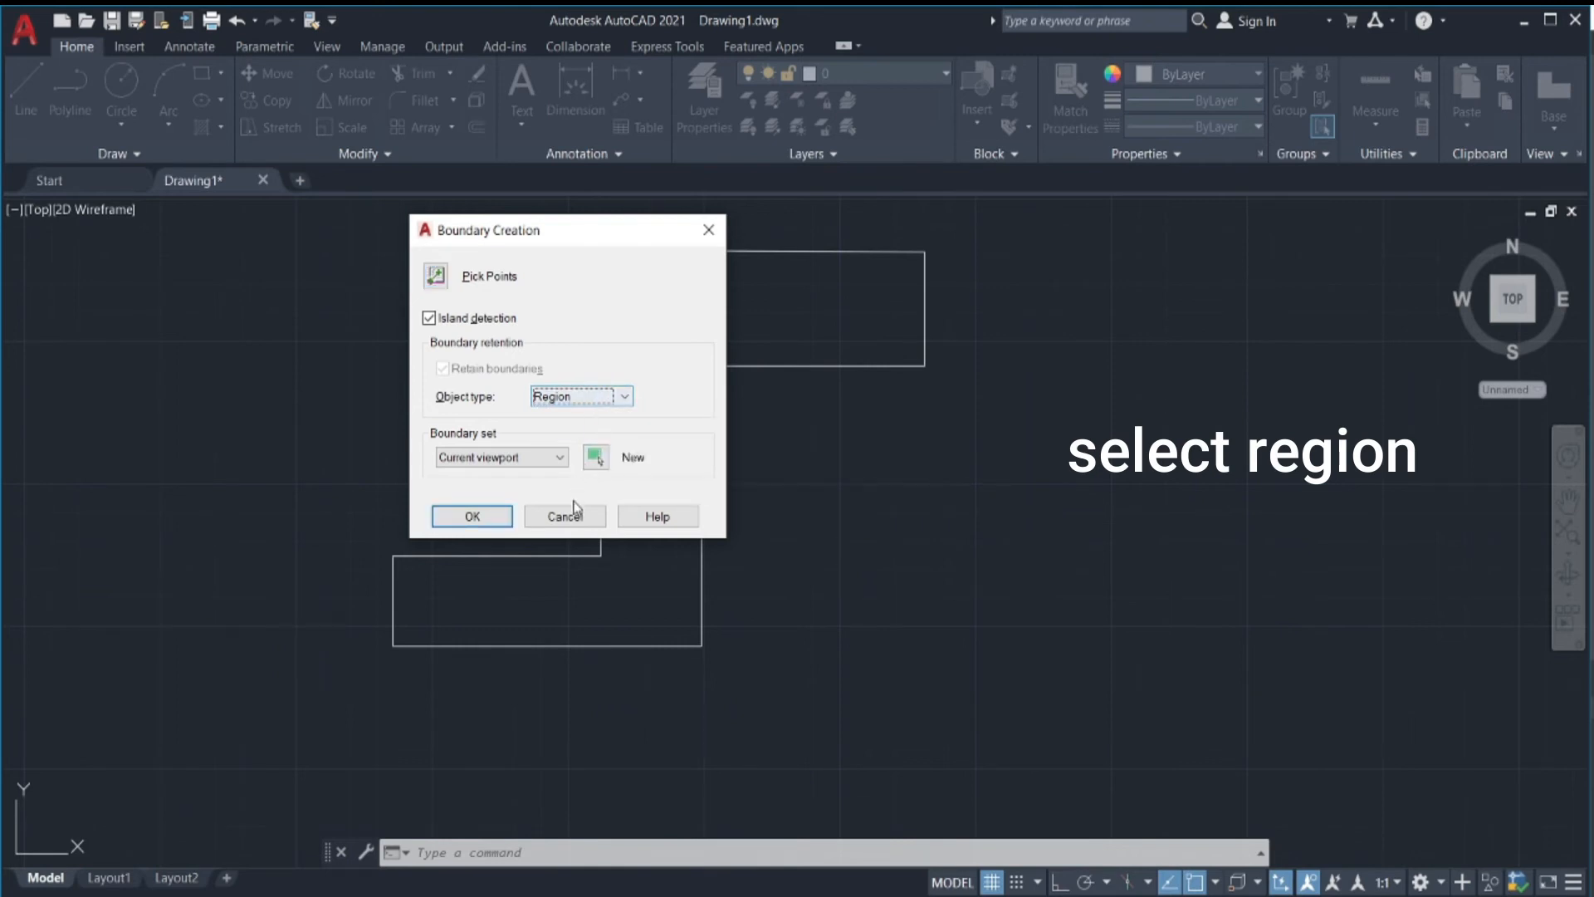
click(473, 516)
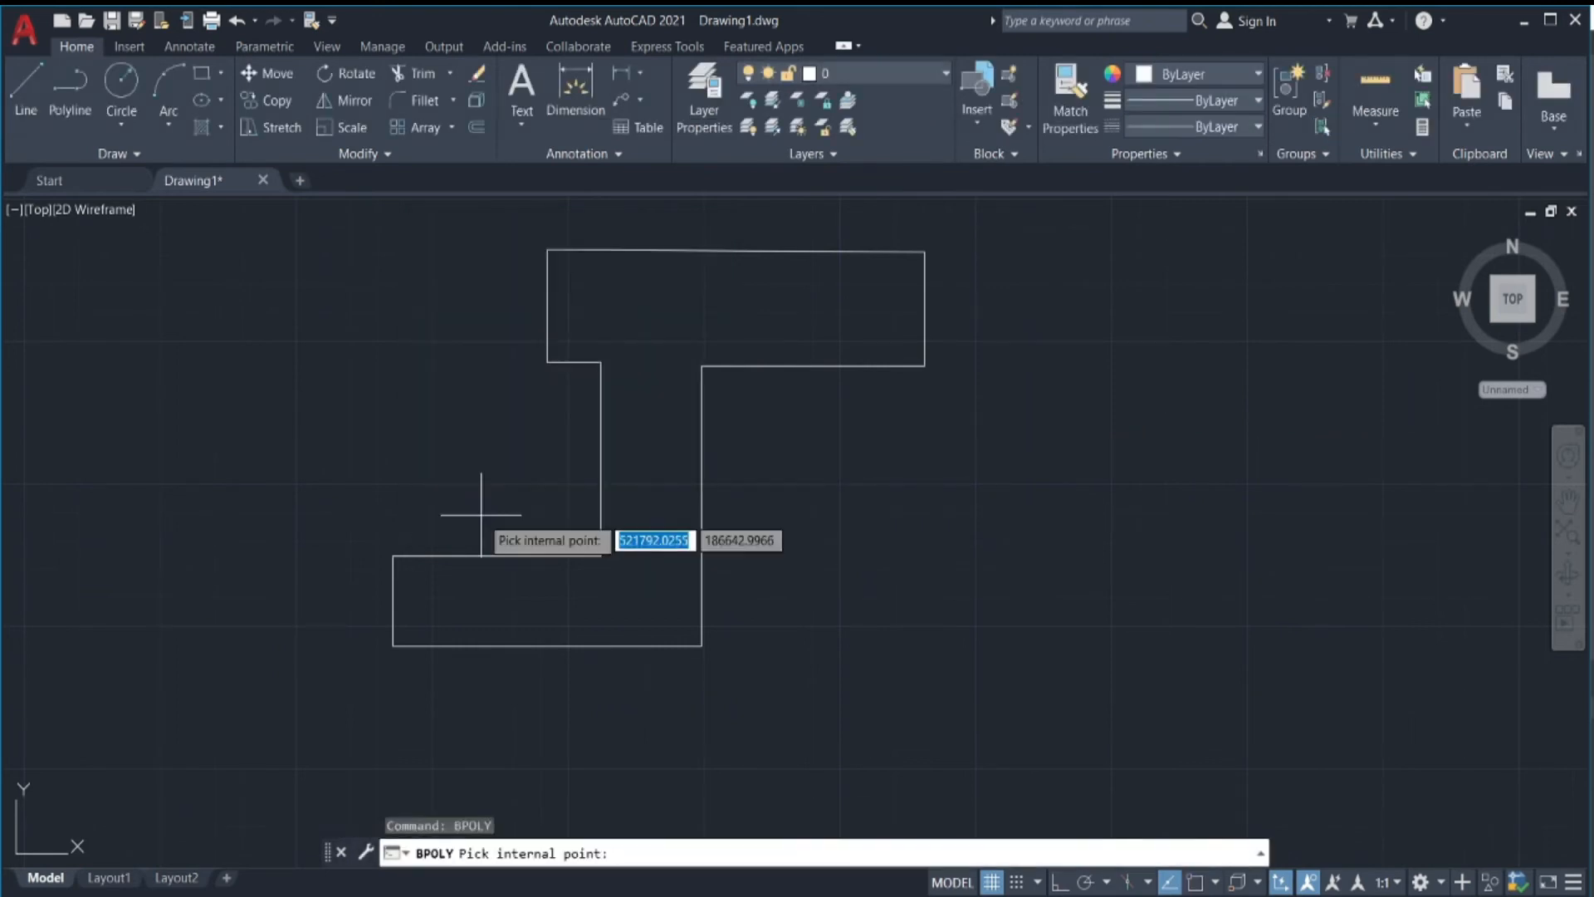
click(643, 589)
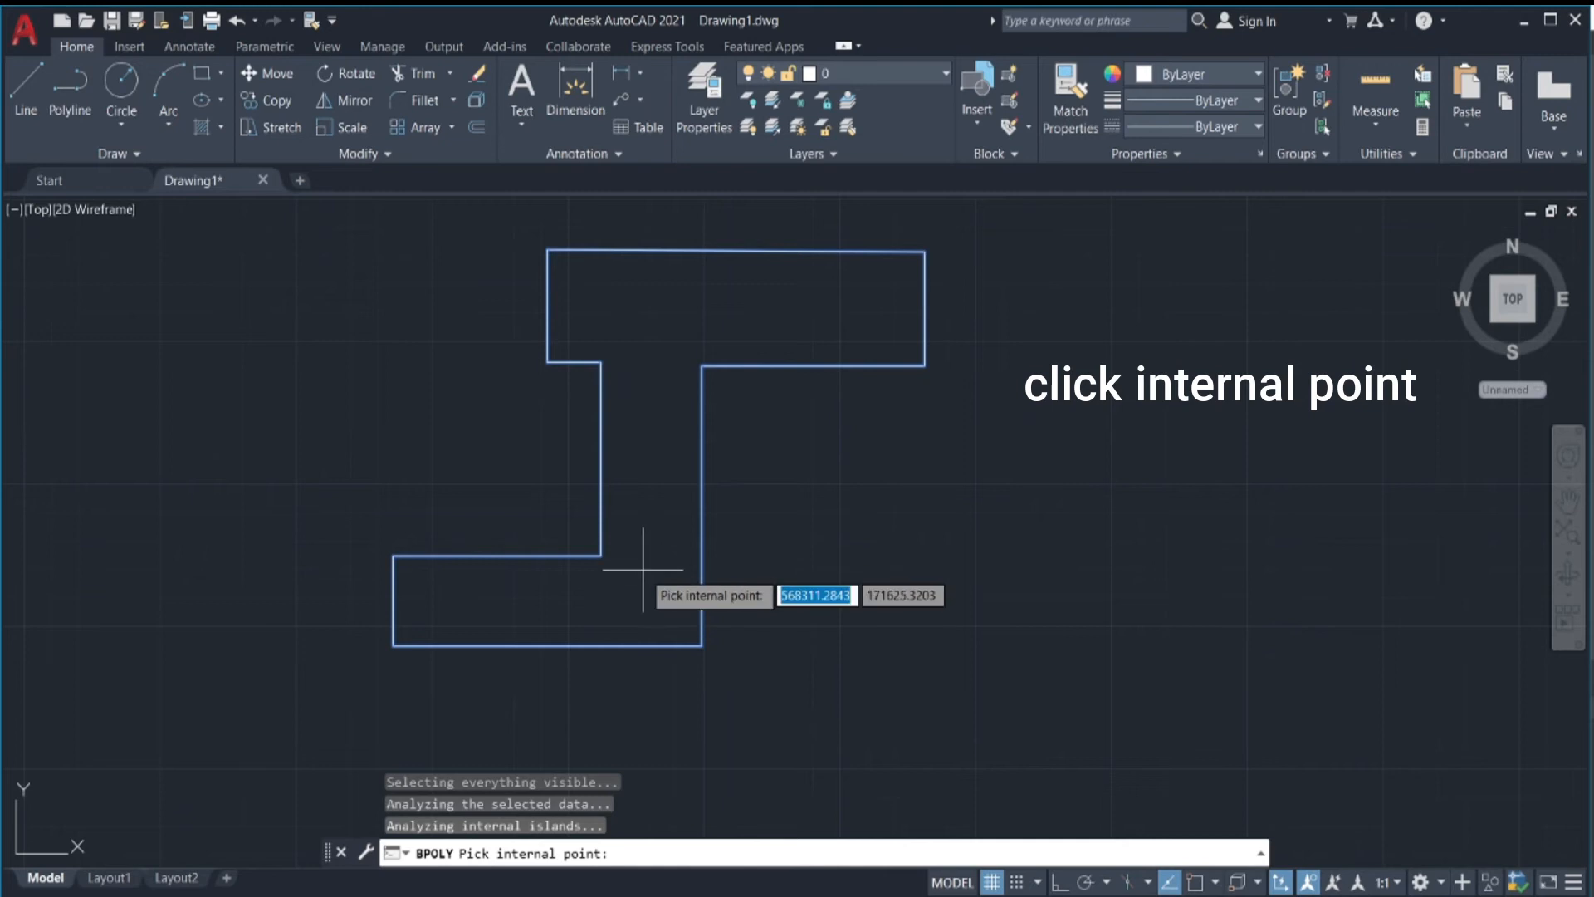
key(Return)
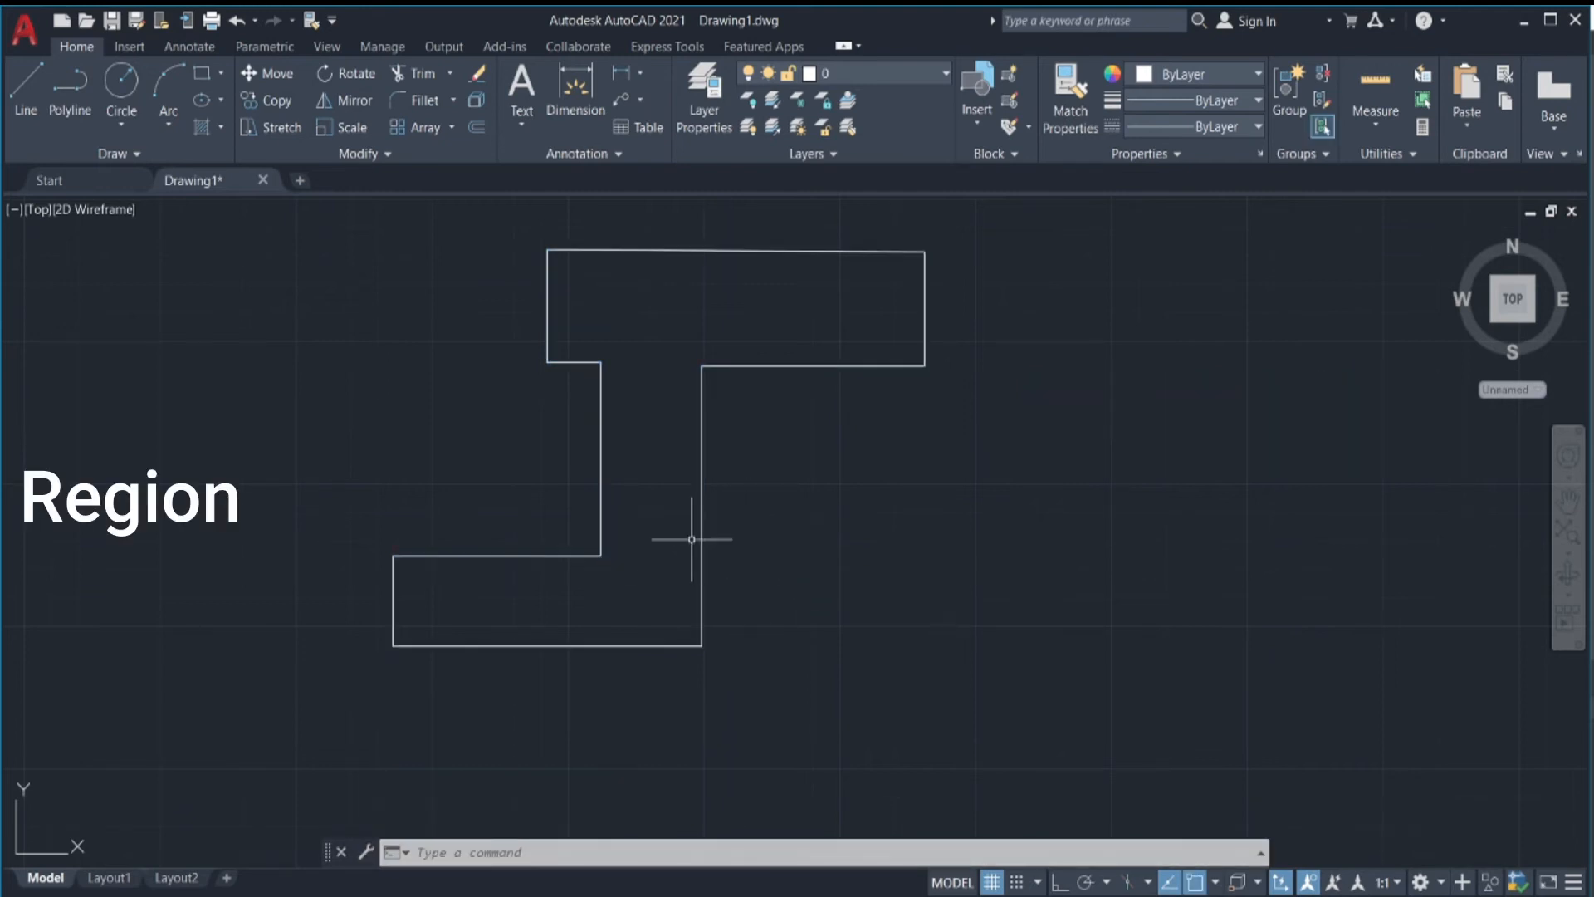
click(727, 527)
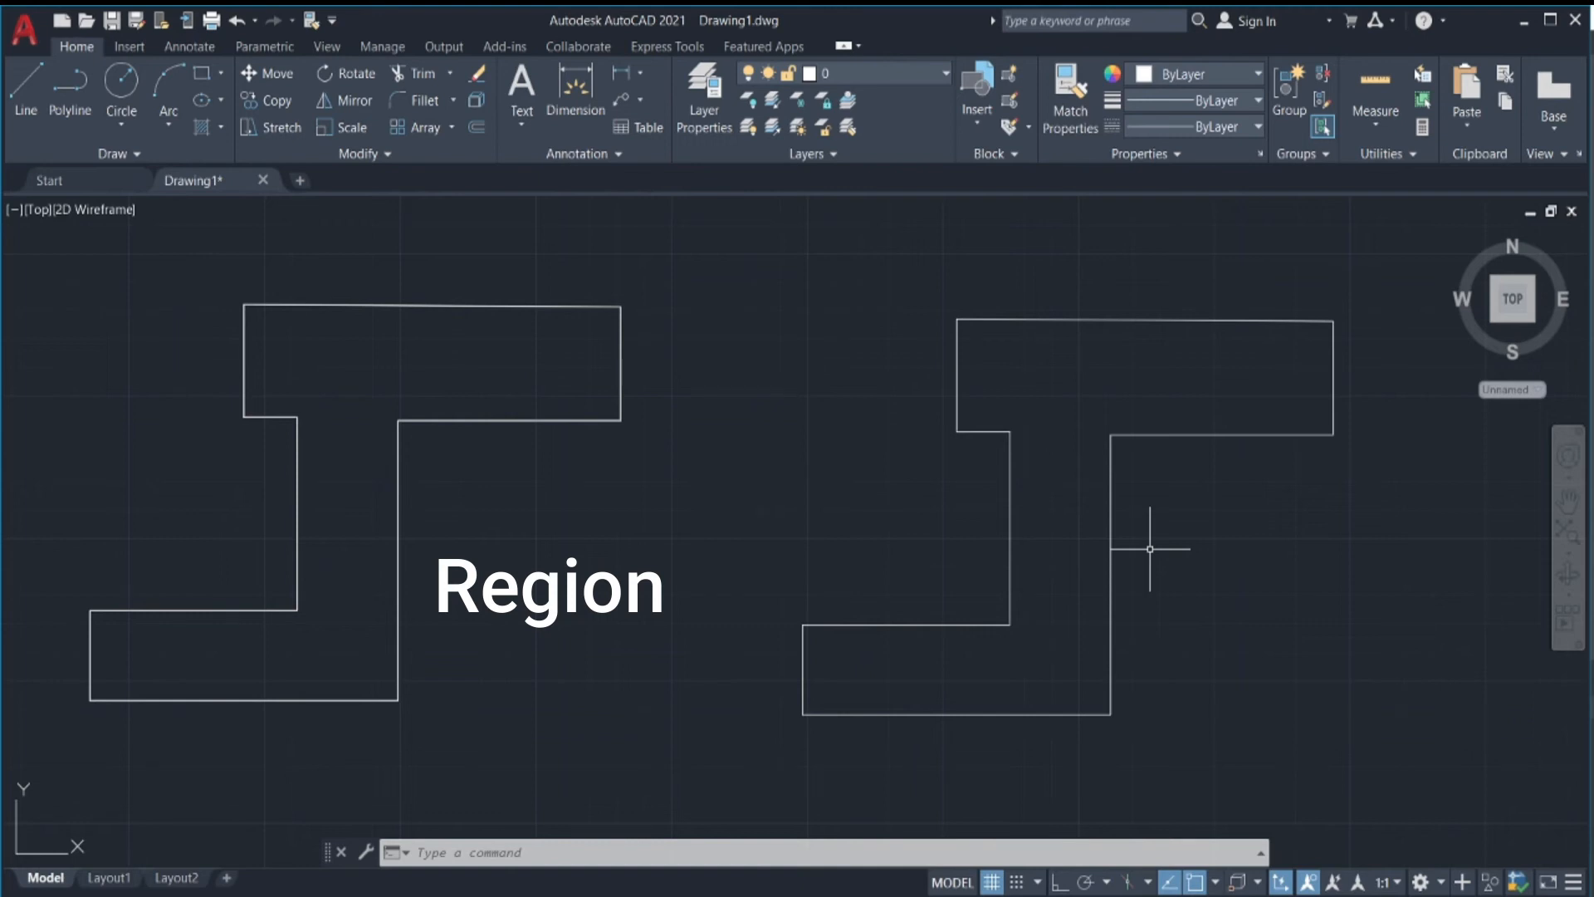
Create a boundary with BPOLY using object type Polyline, picking an internal point inside the right-hand stepped outline
text(b)
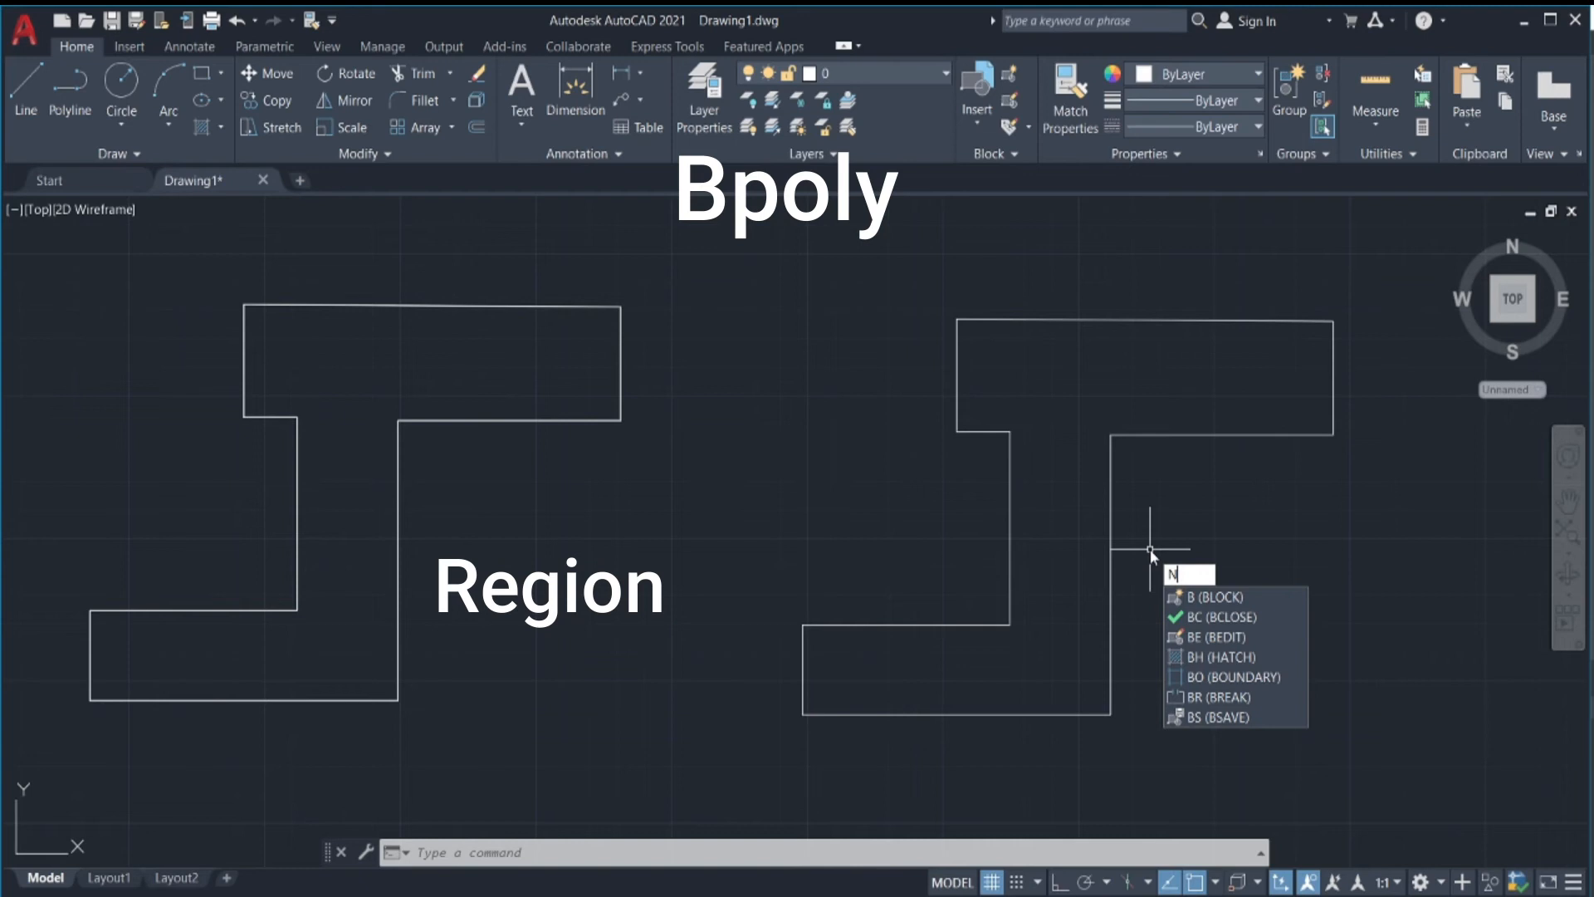
key(BackSpace)
text(BPL)
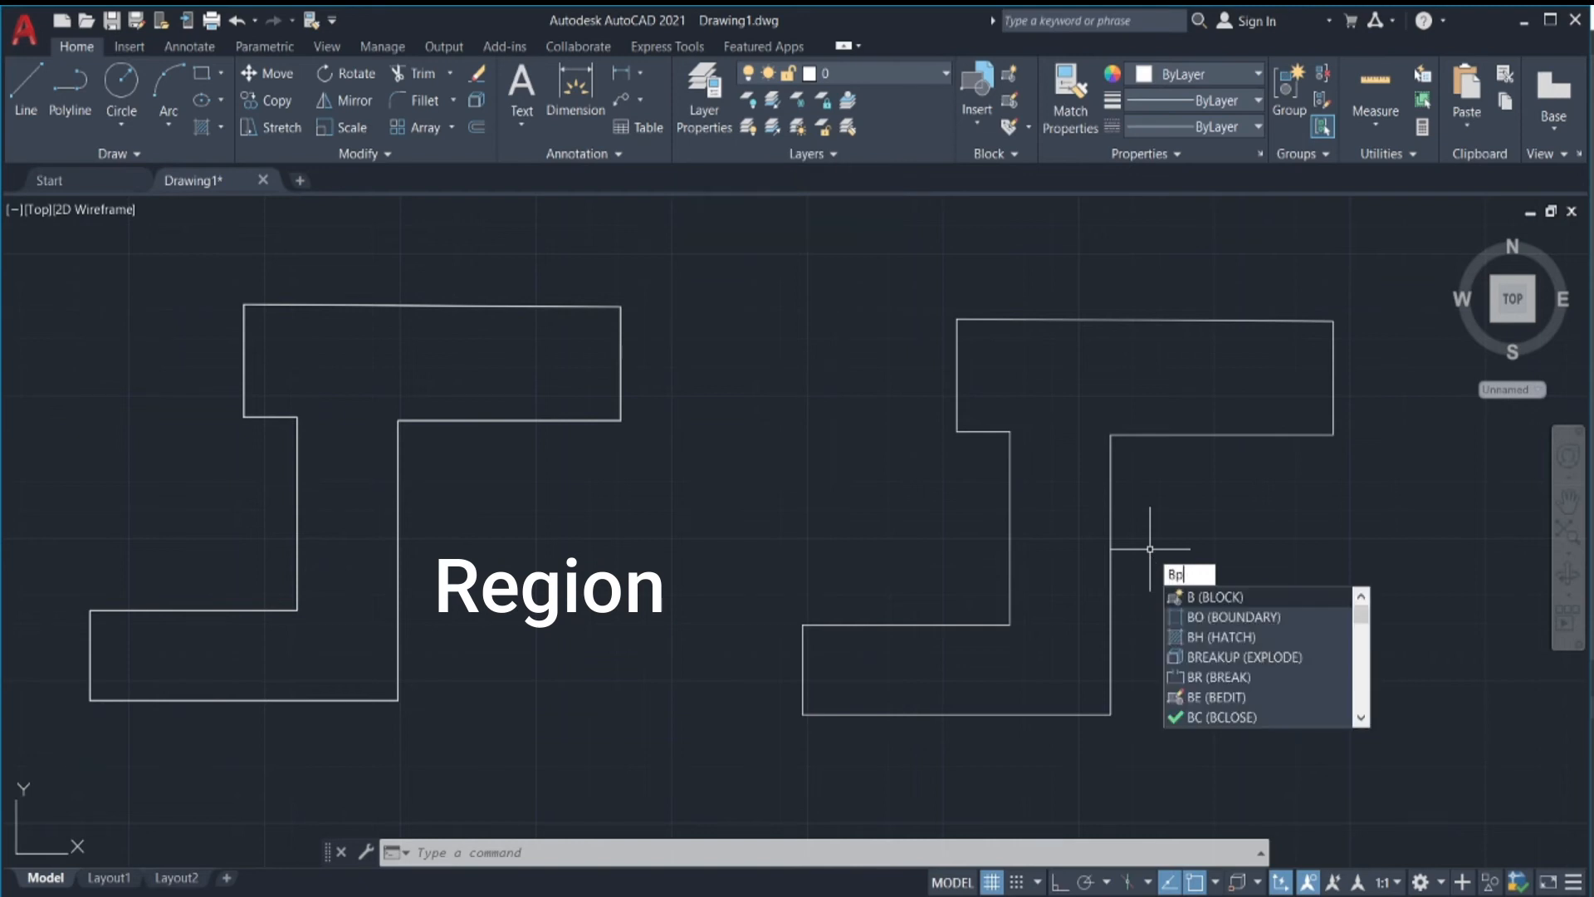
key(BackSpace)
text(Oly)
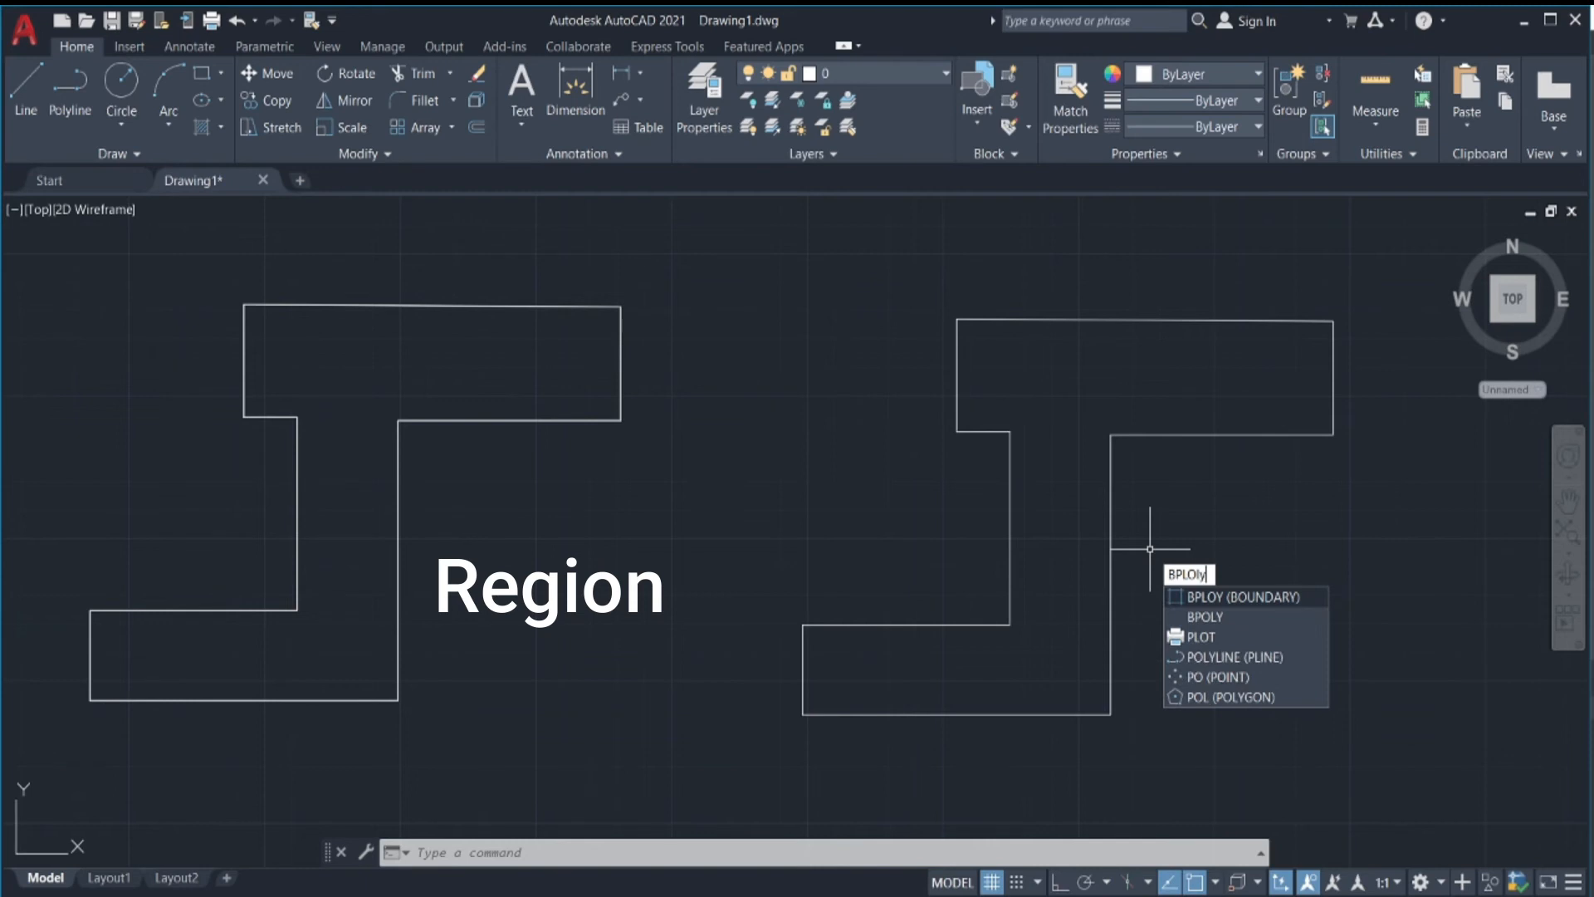
click(1196, 619)
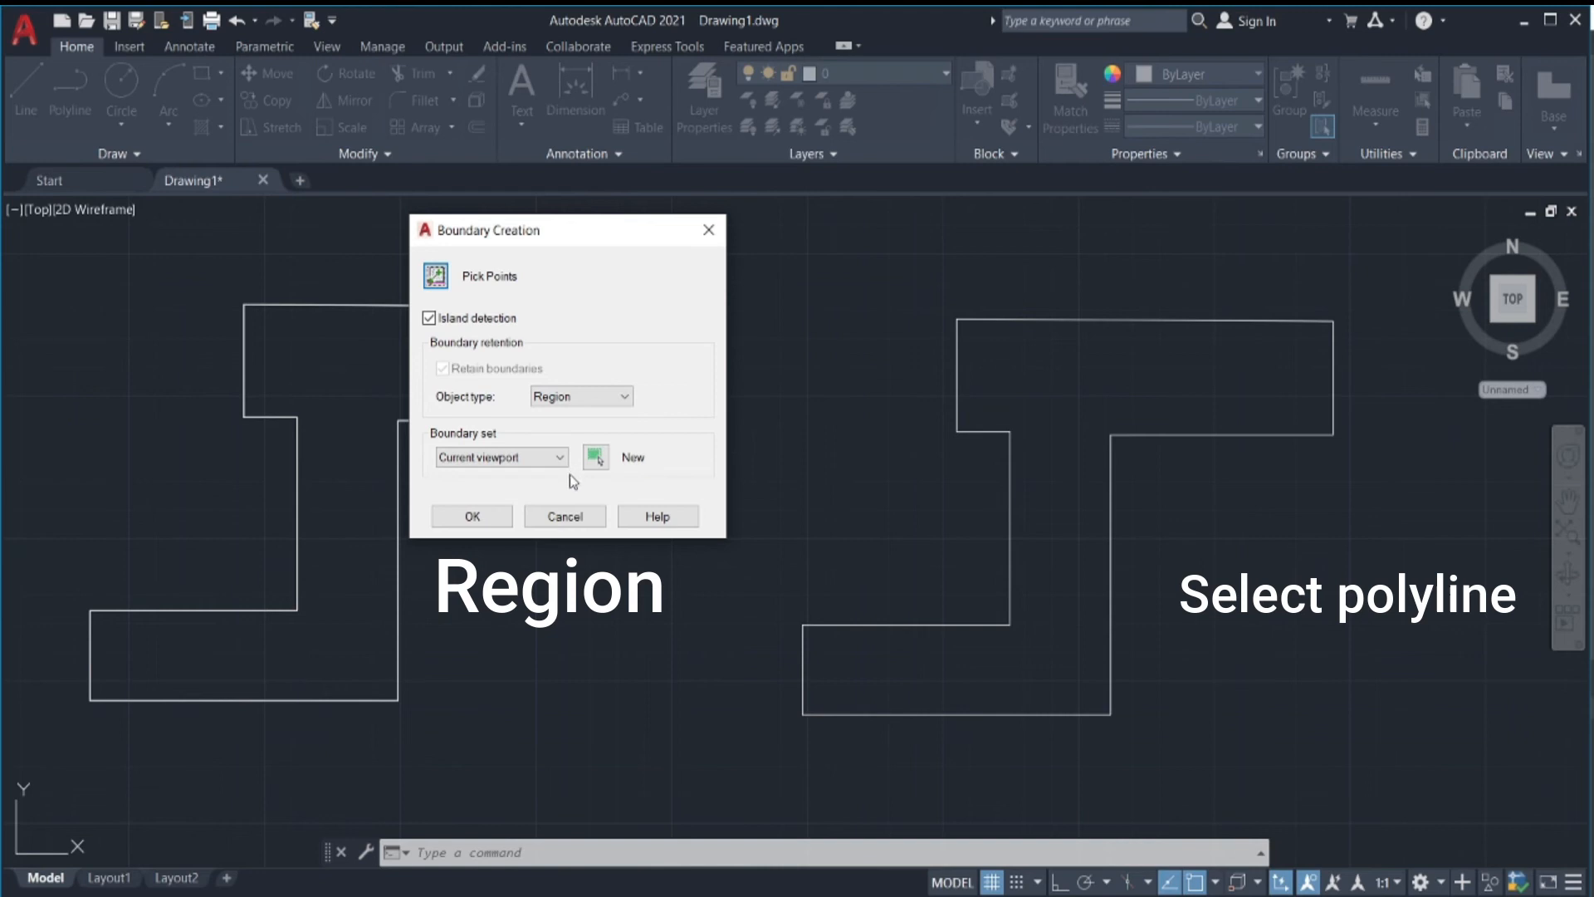
click(624, 397)
click(598, 427)
click(485, 518)
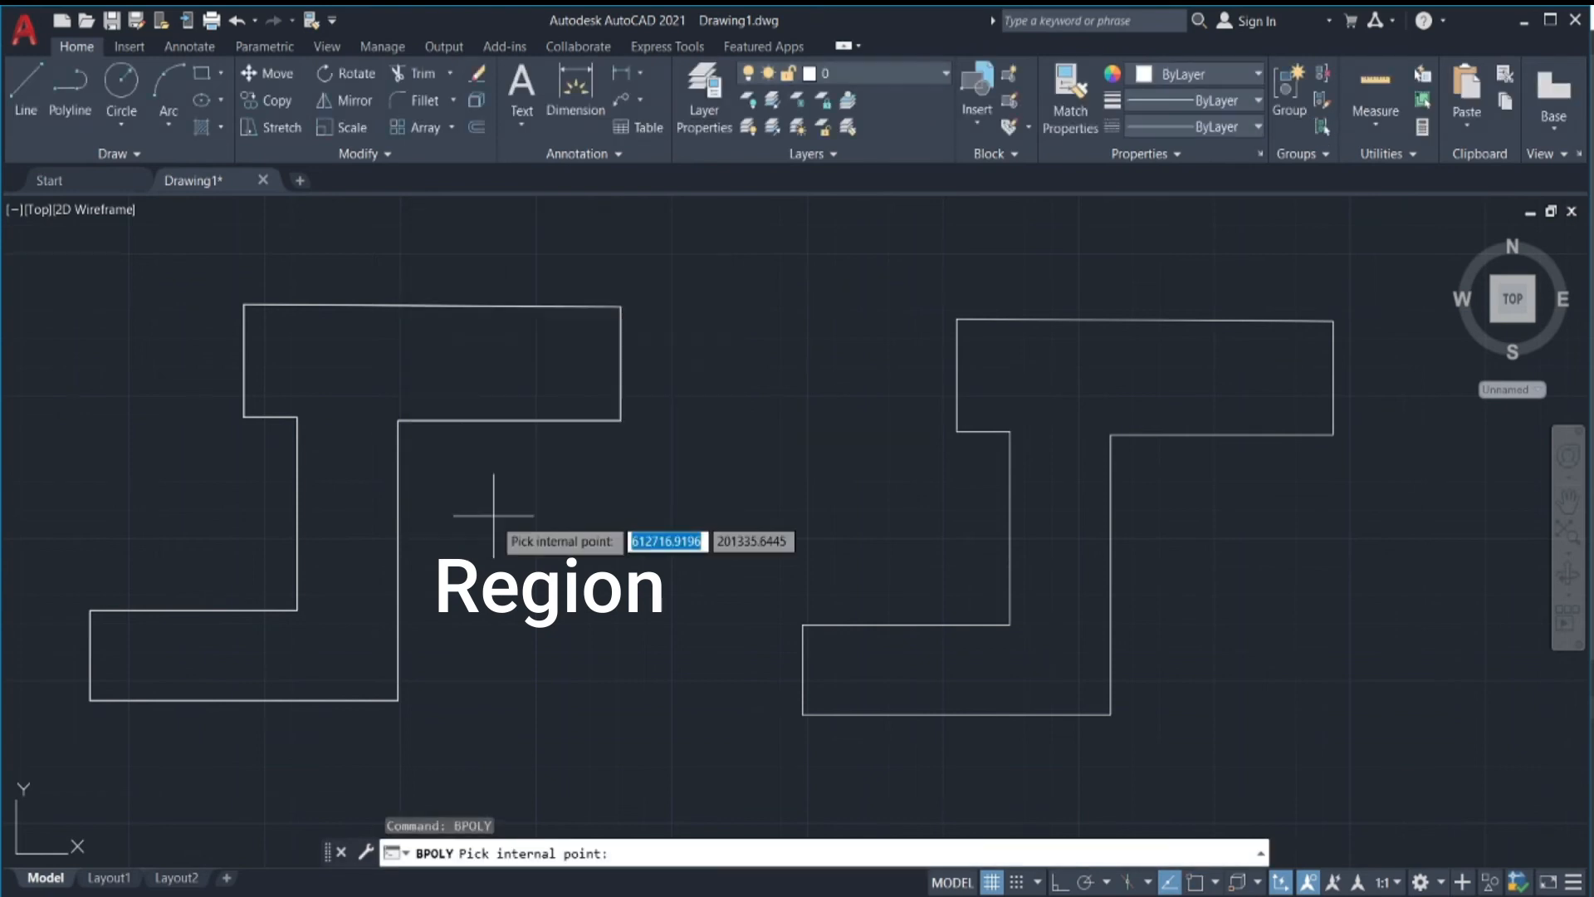
click(1078, 604)
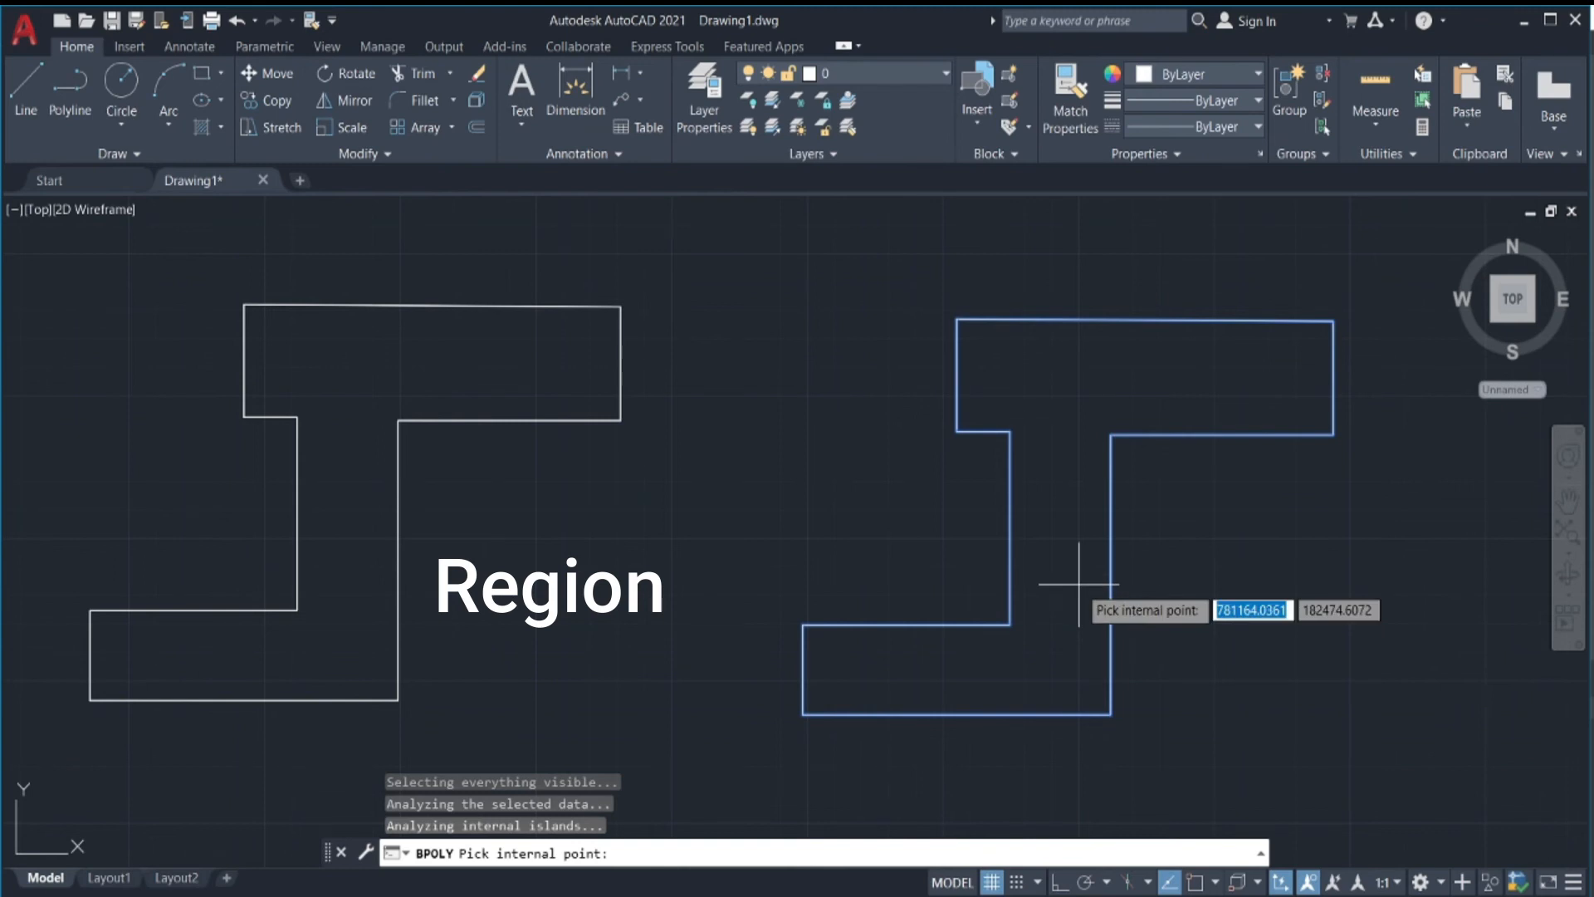
key(Return)
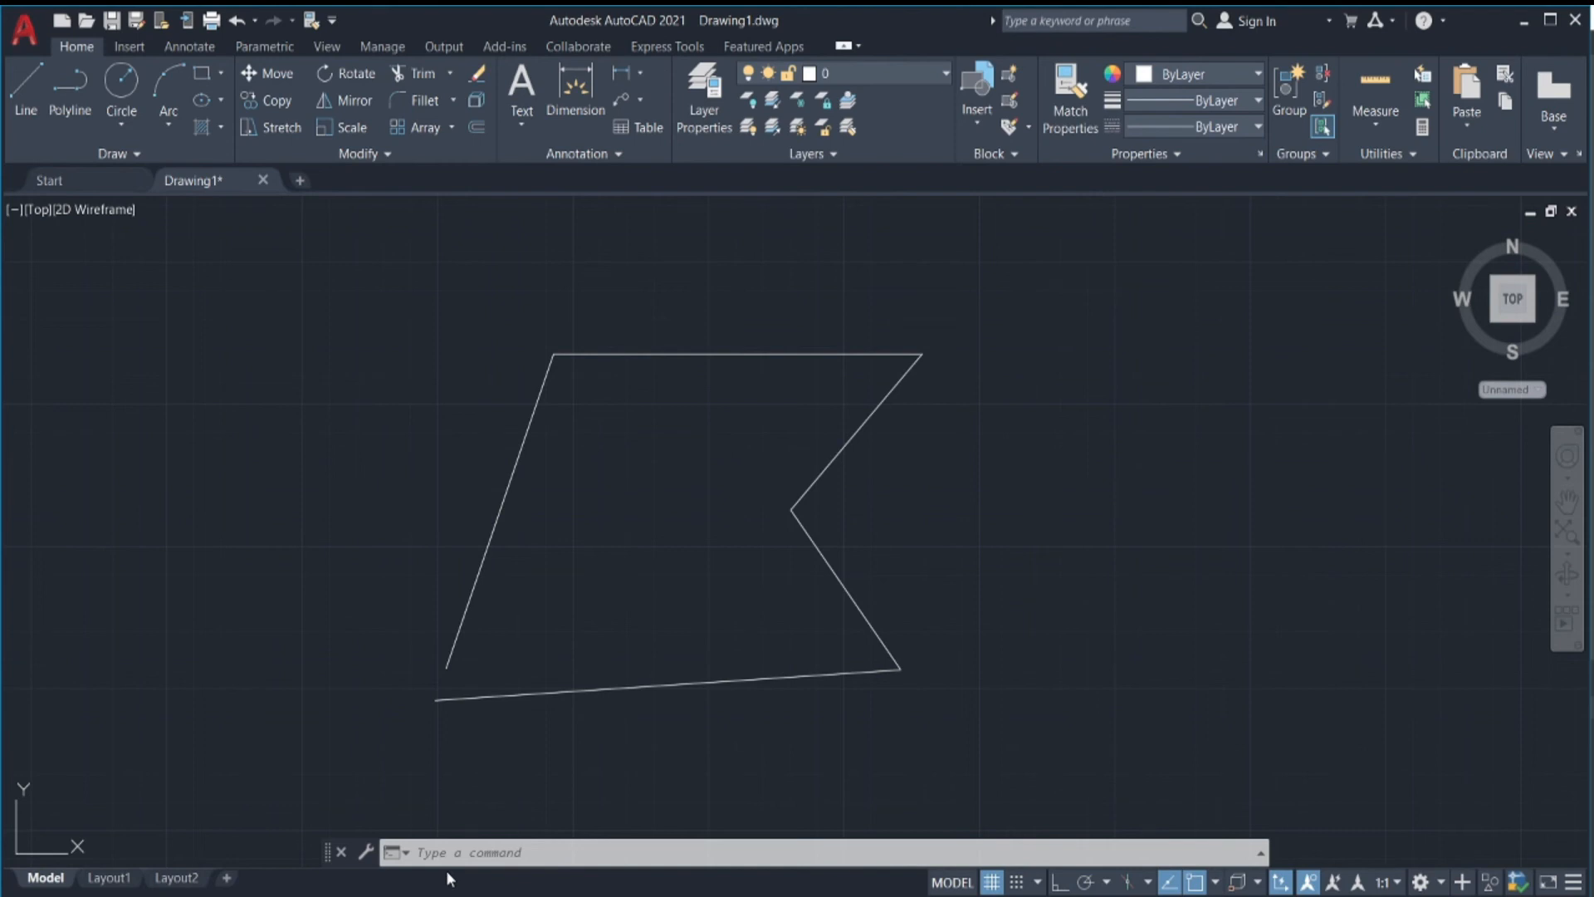
Try to create a boundary with BPOLY using object type Region, picking an internal point inside the outline with the open corner
text(B)
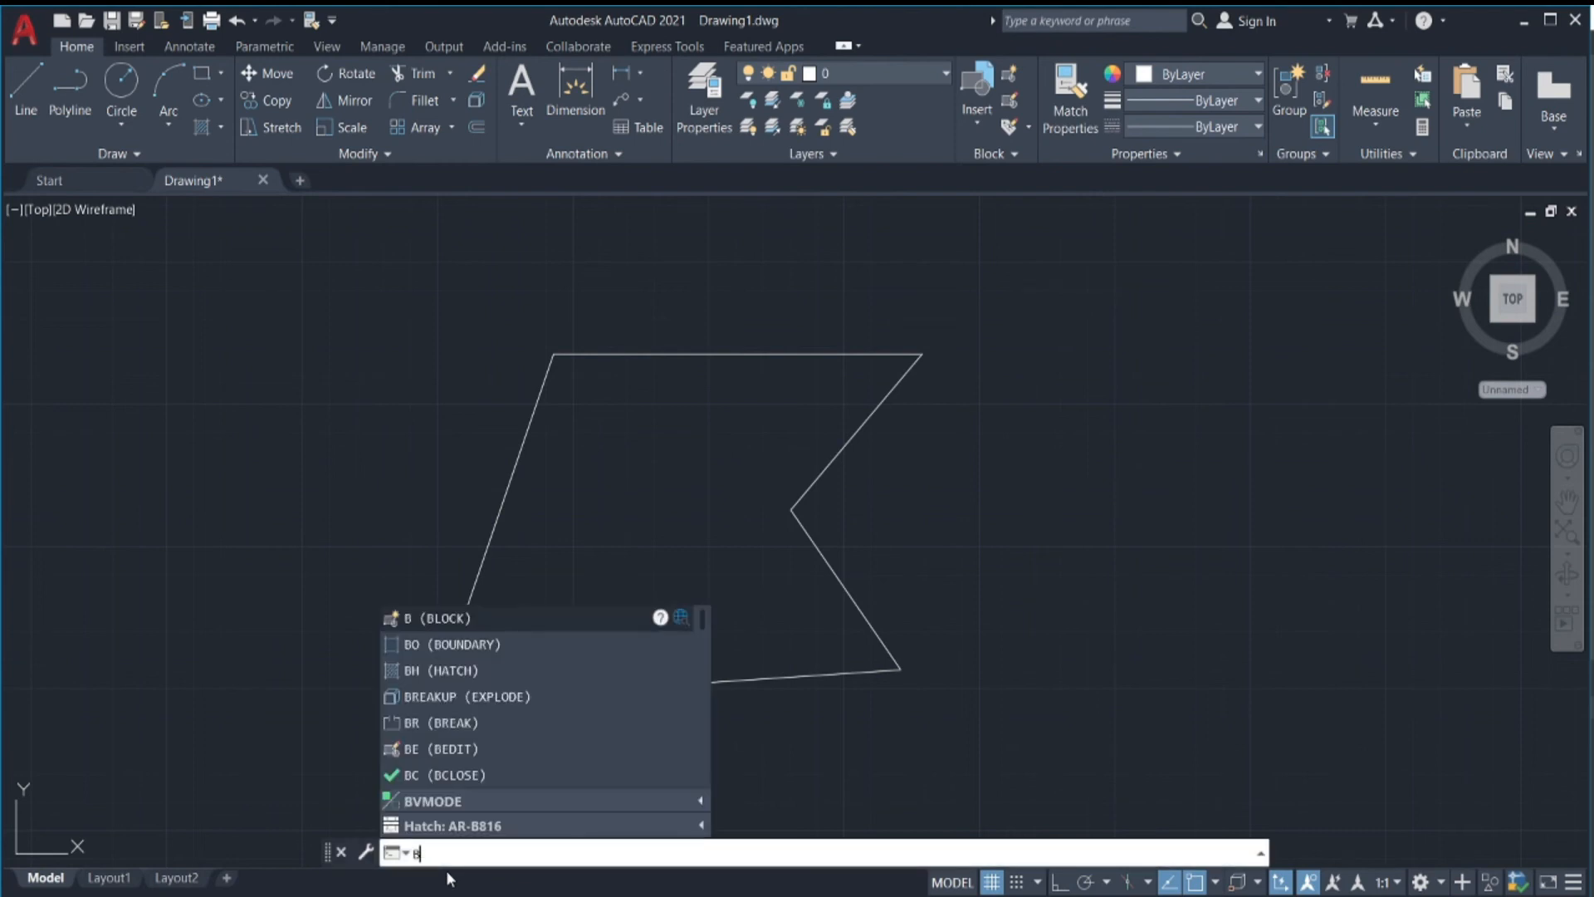
text(POLY)
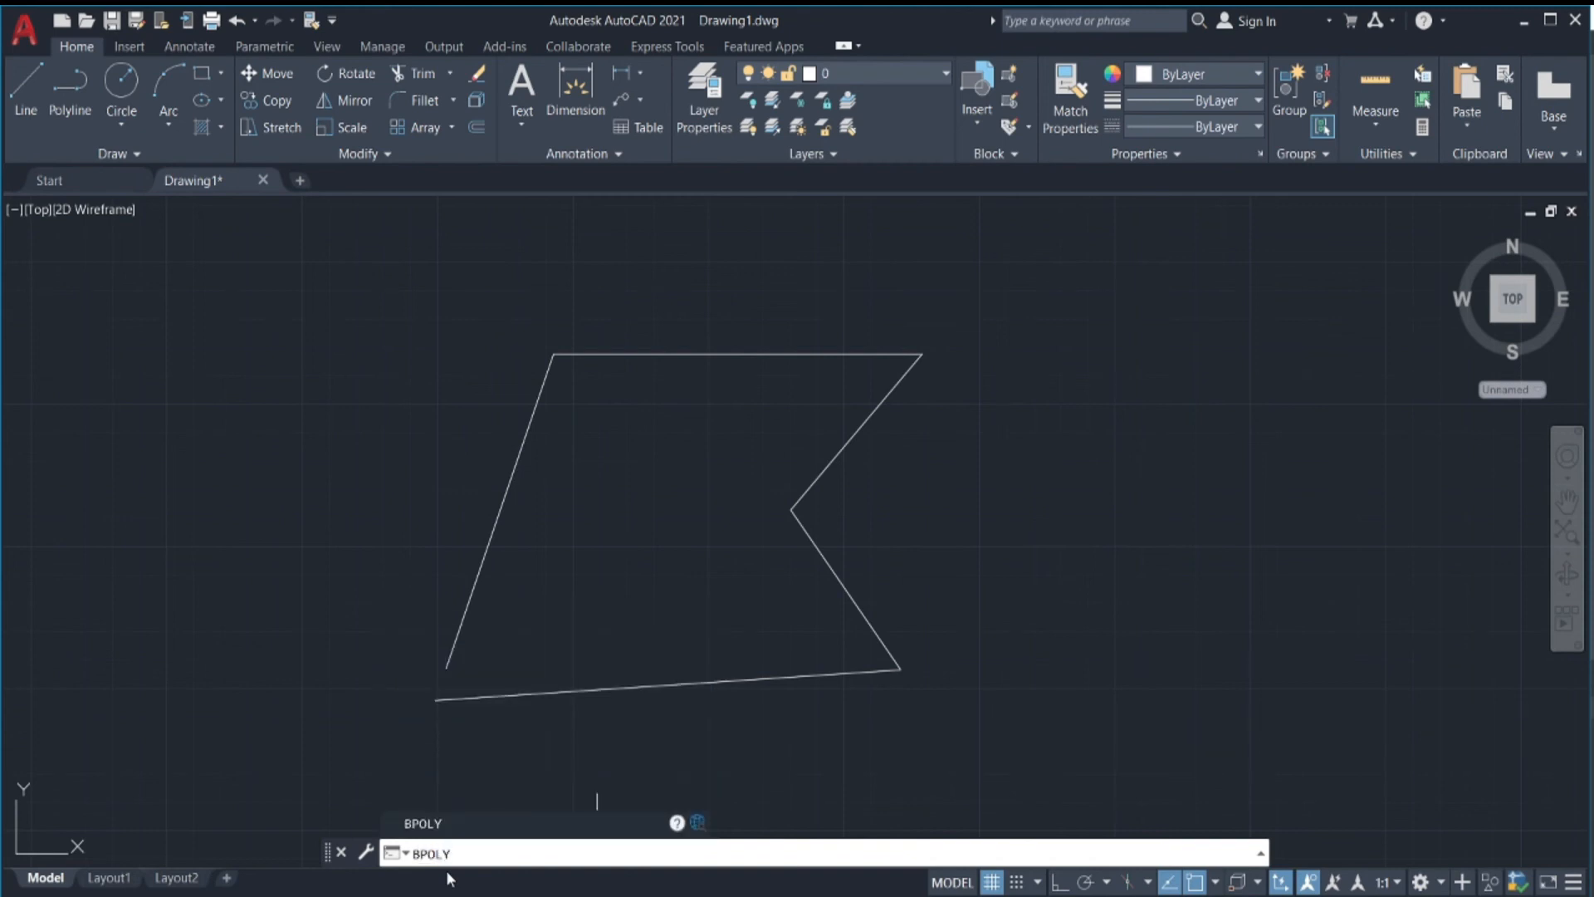
key(Return)
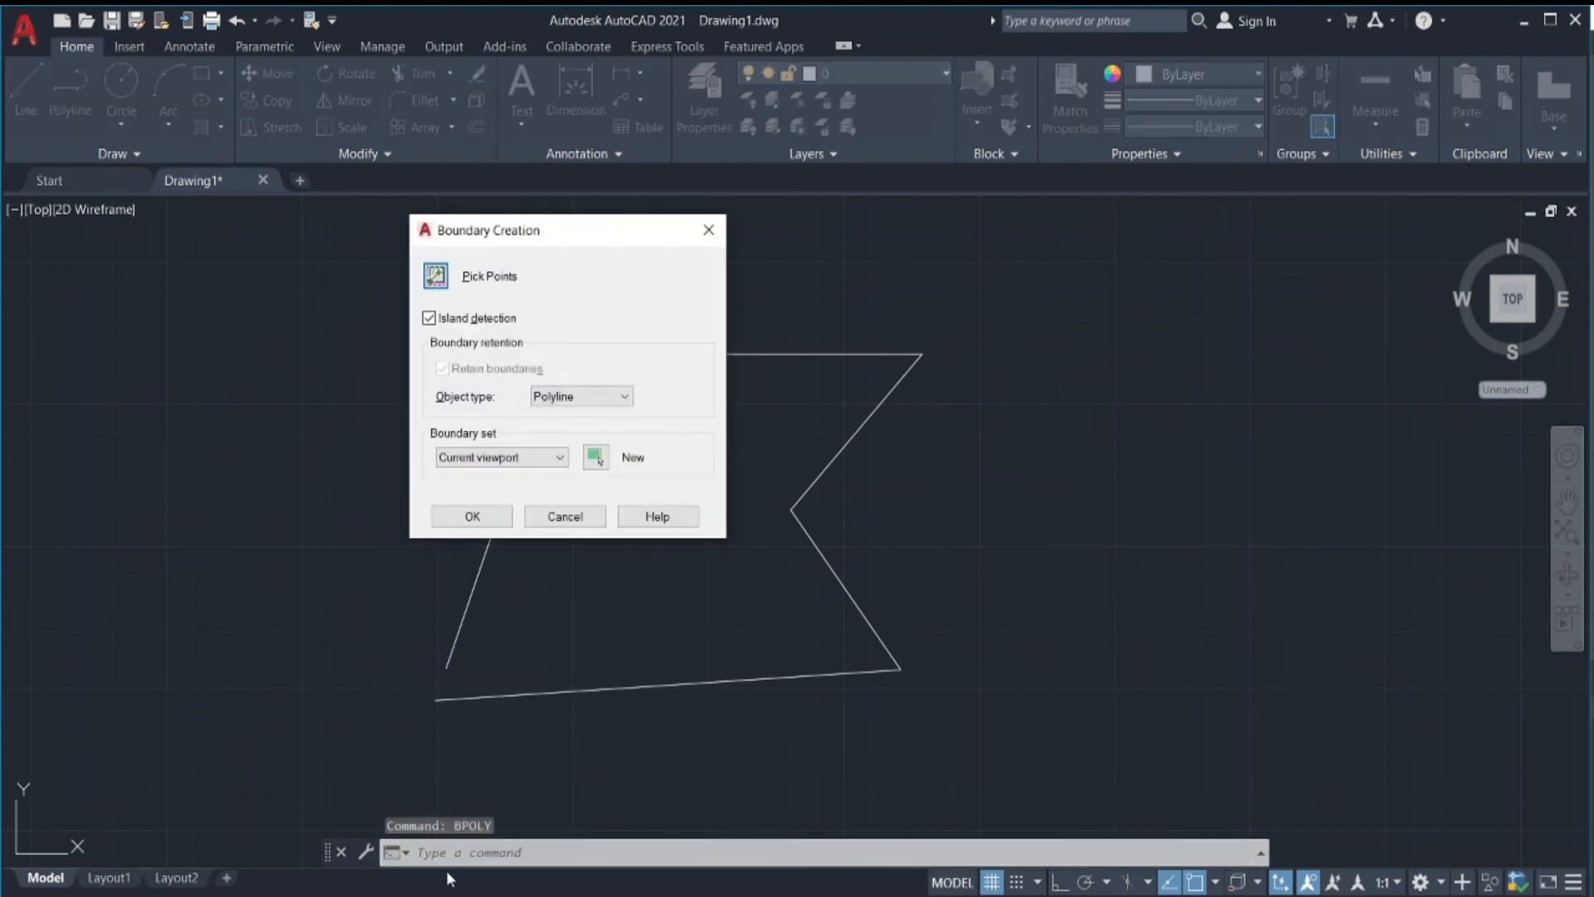
click(587, 399)
click(582, 414)
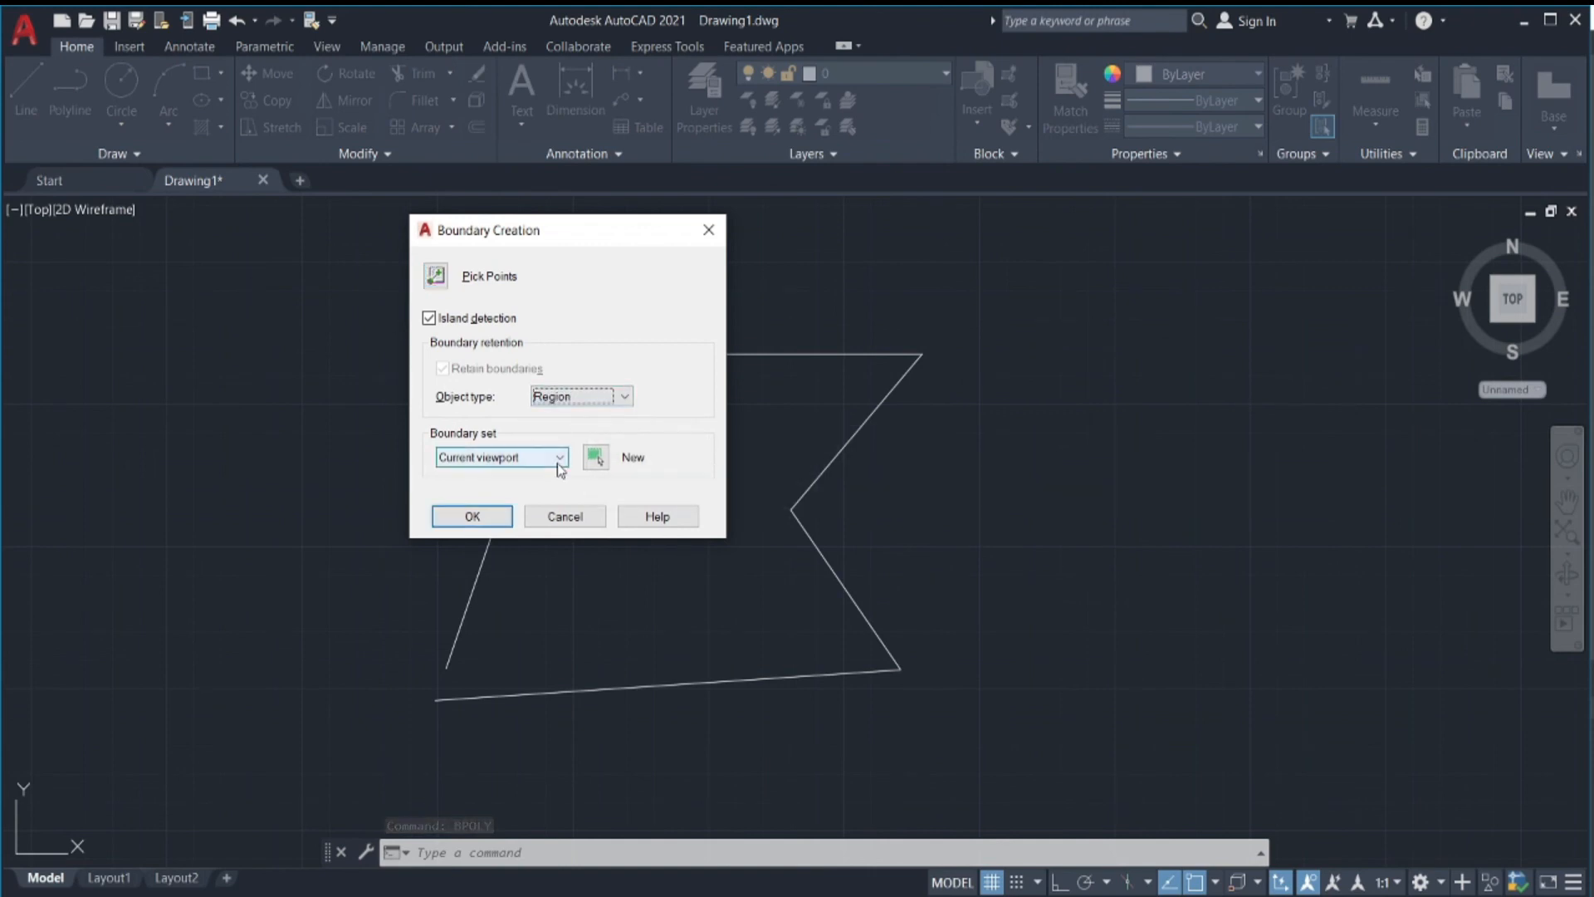
click(481, 517)
click(651, 495)
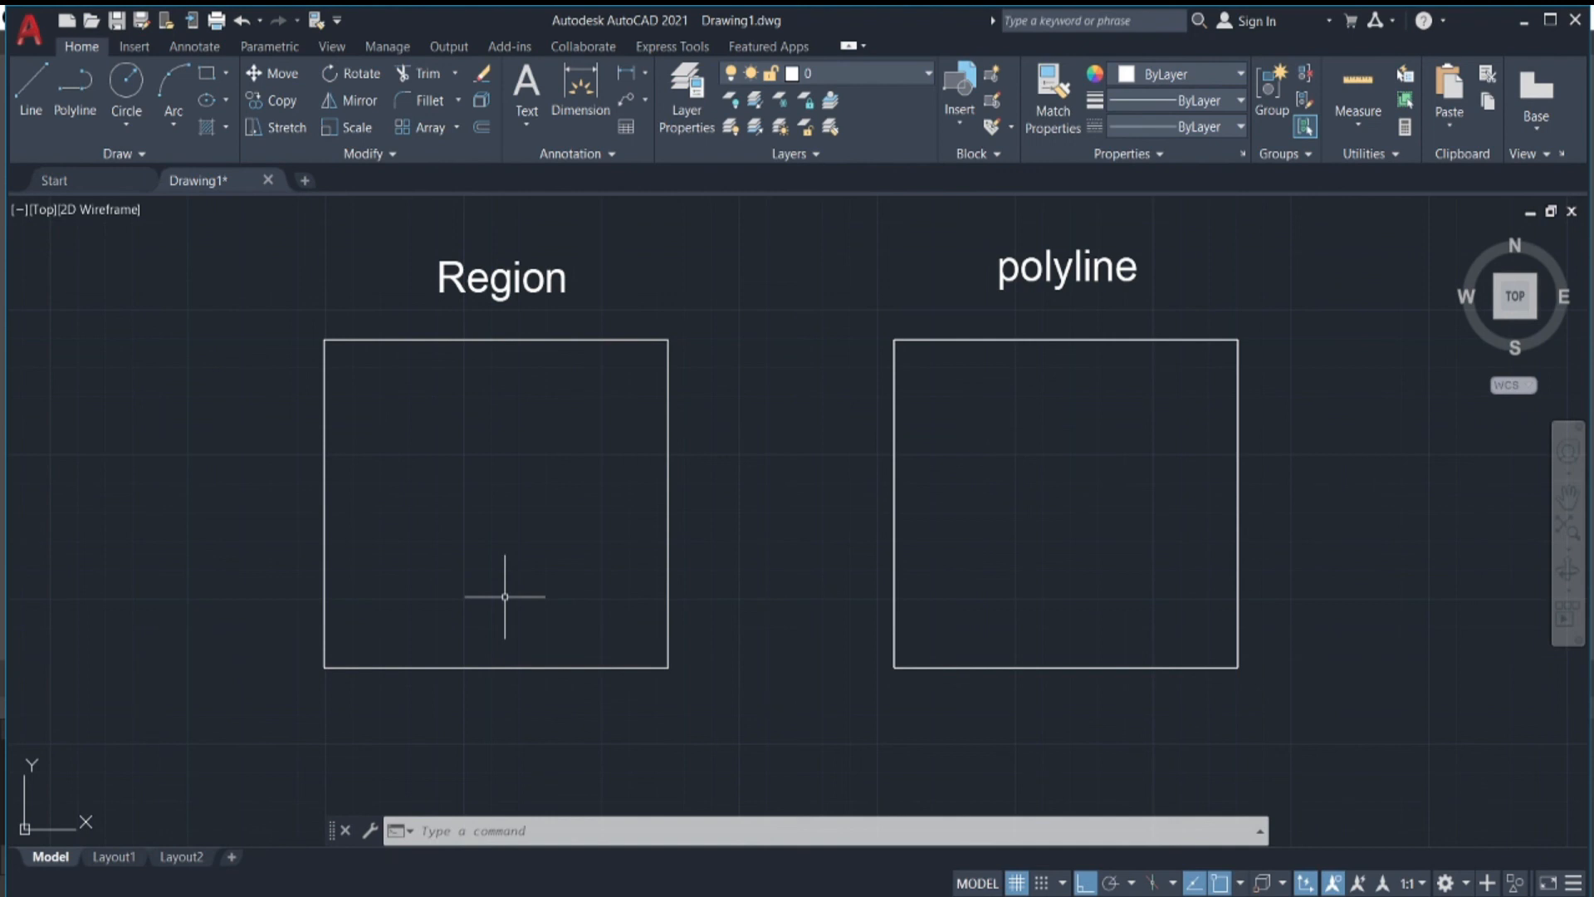
Run OFFSET with a distance picked between two points near the Region square's lower-left corner, and try to offset that square
text(OFFet)
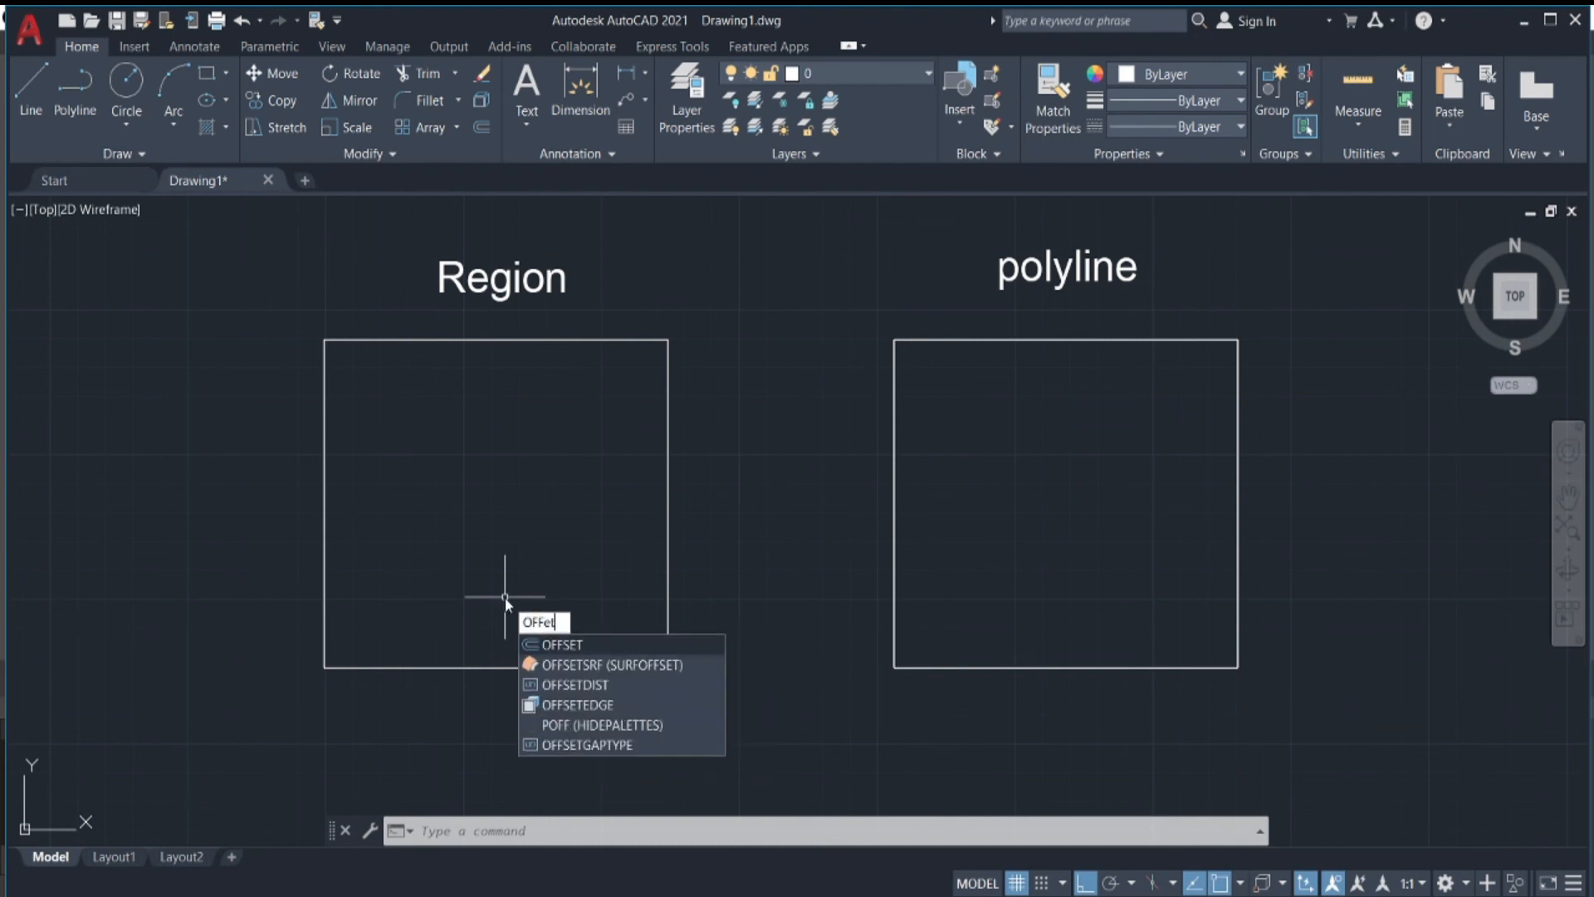
key(Return)
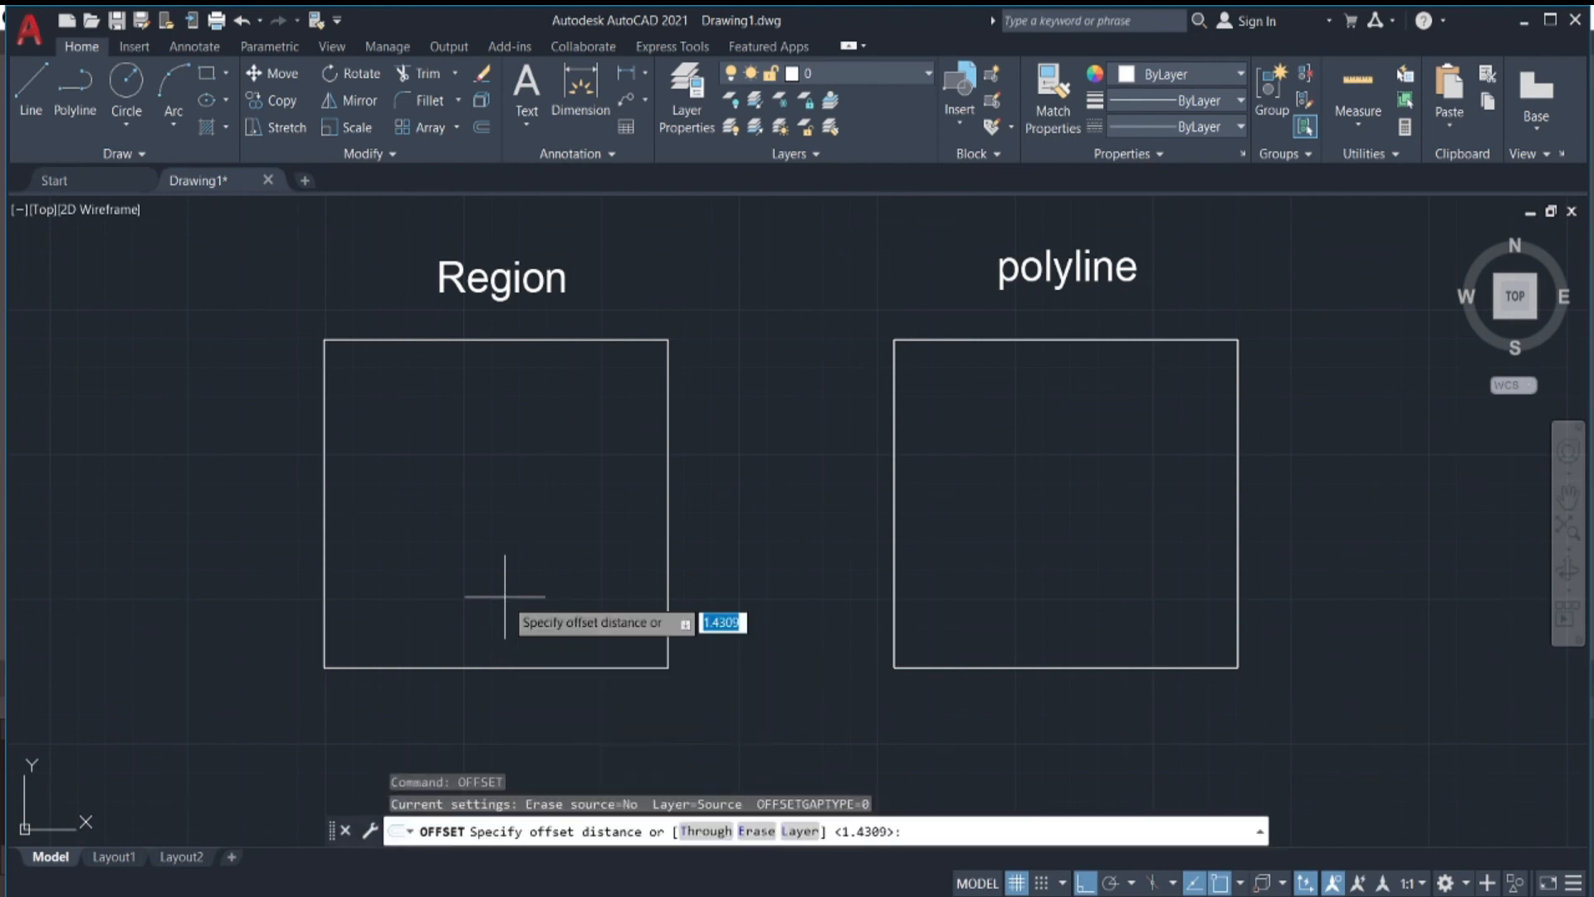
text(2')
key(Return)
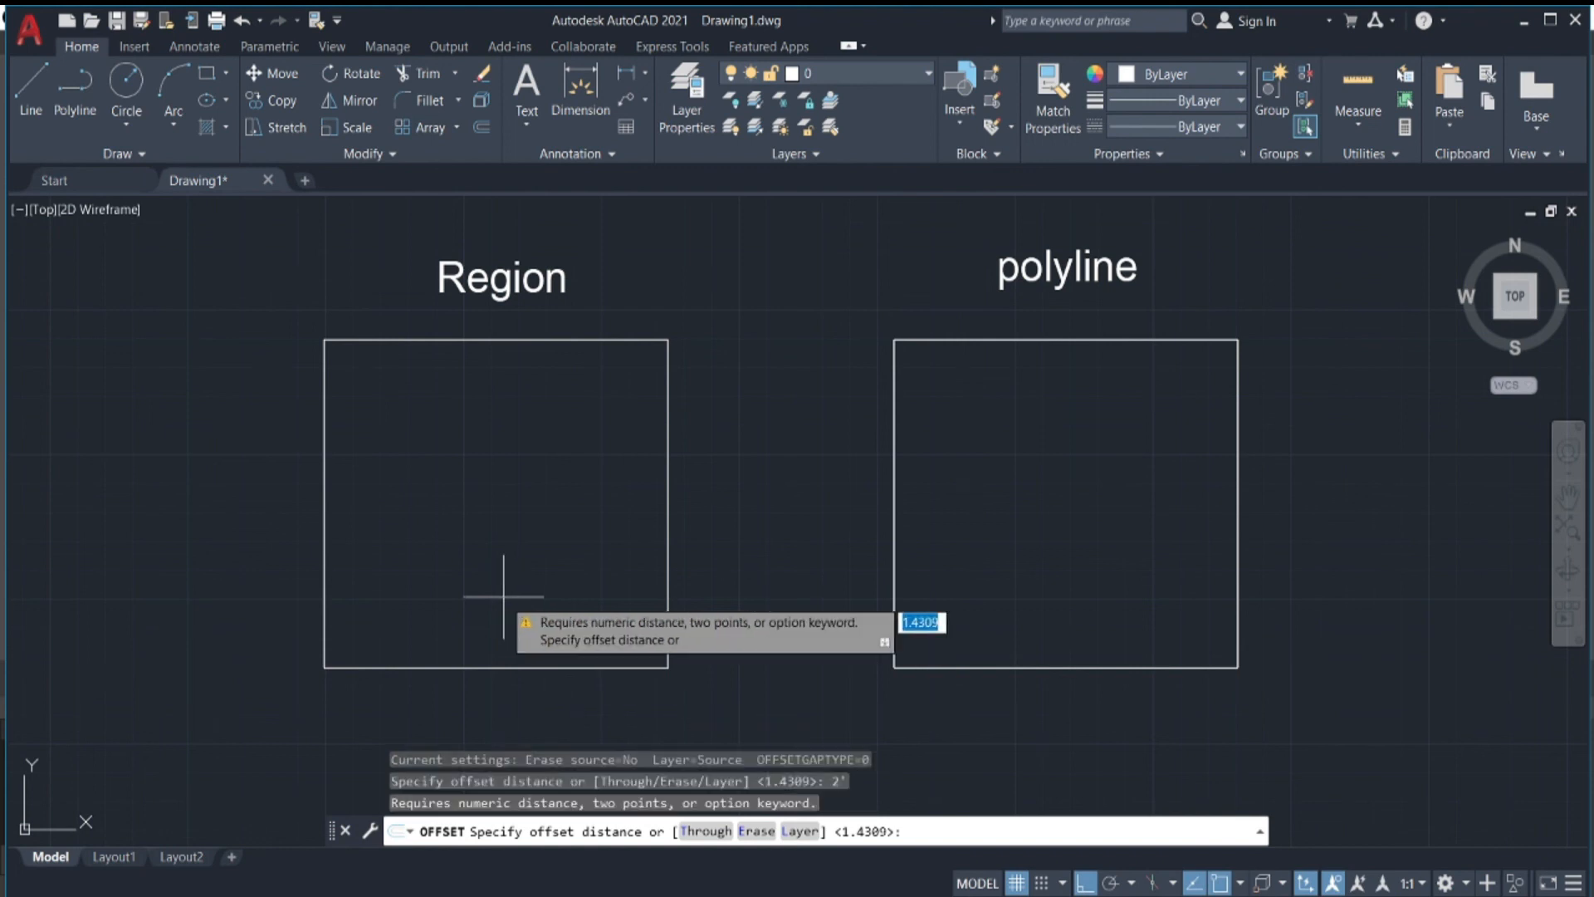
click(329, 656)
click(360, 623)
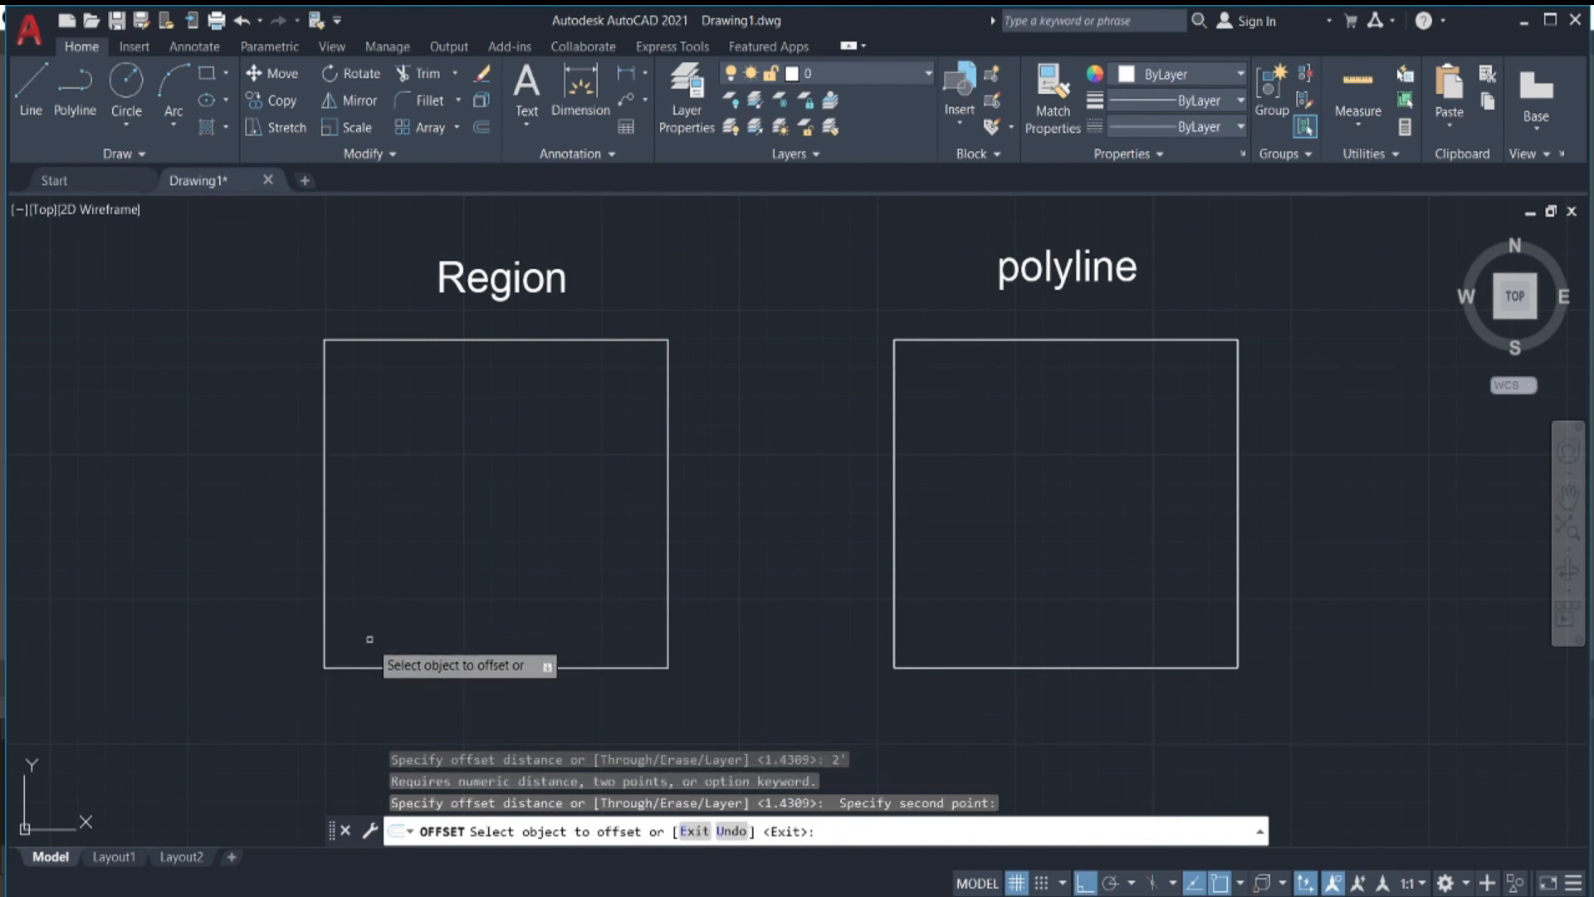
click(372, 665)
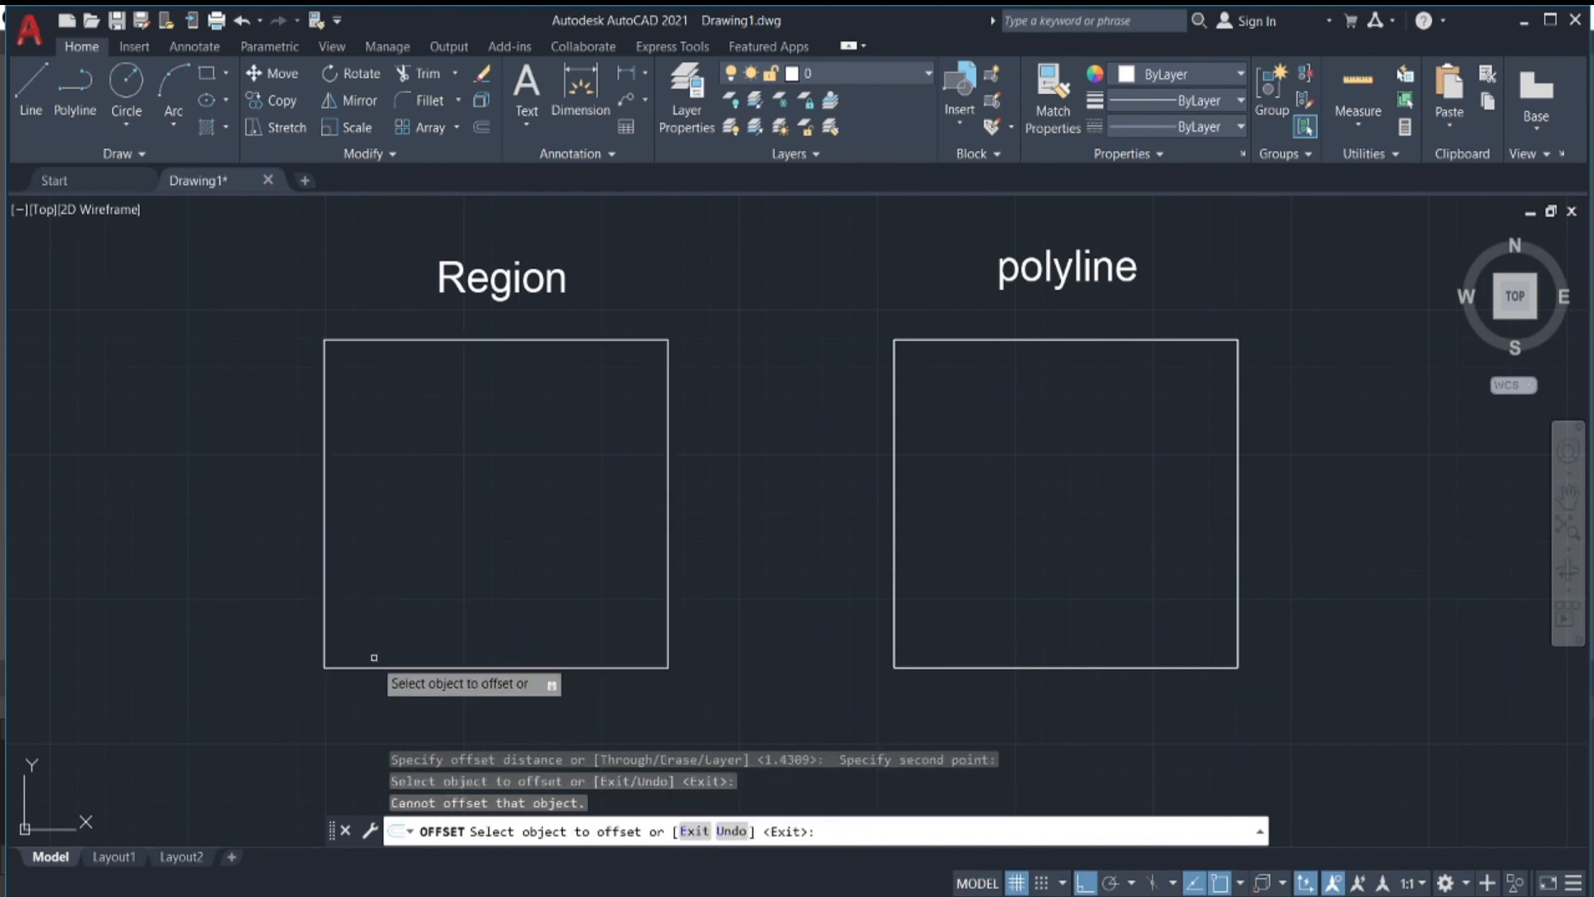
click(414, 671)
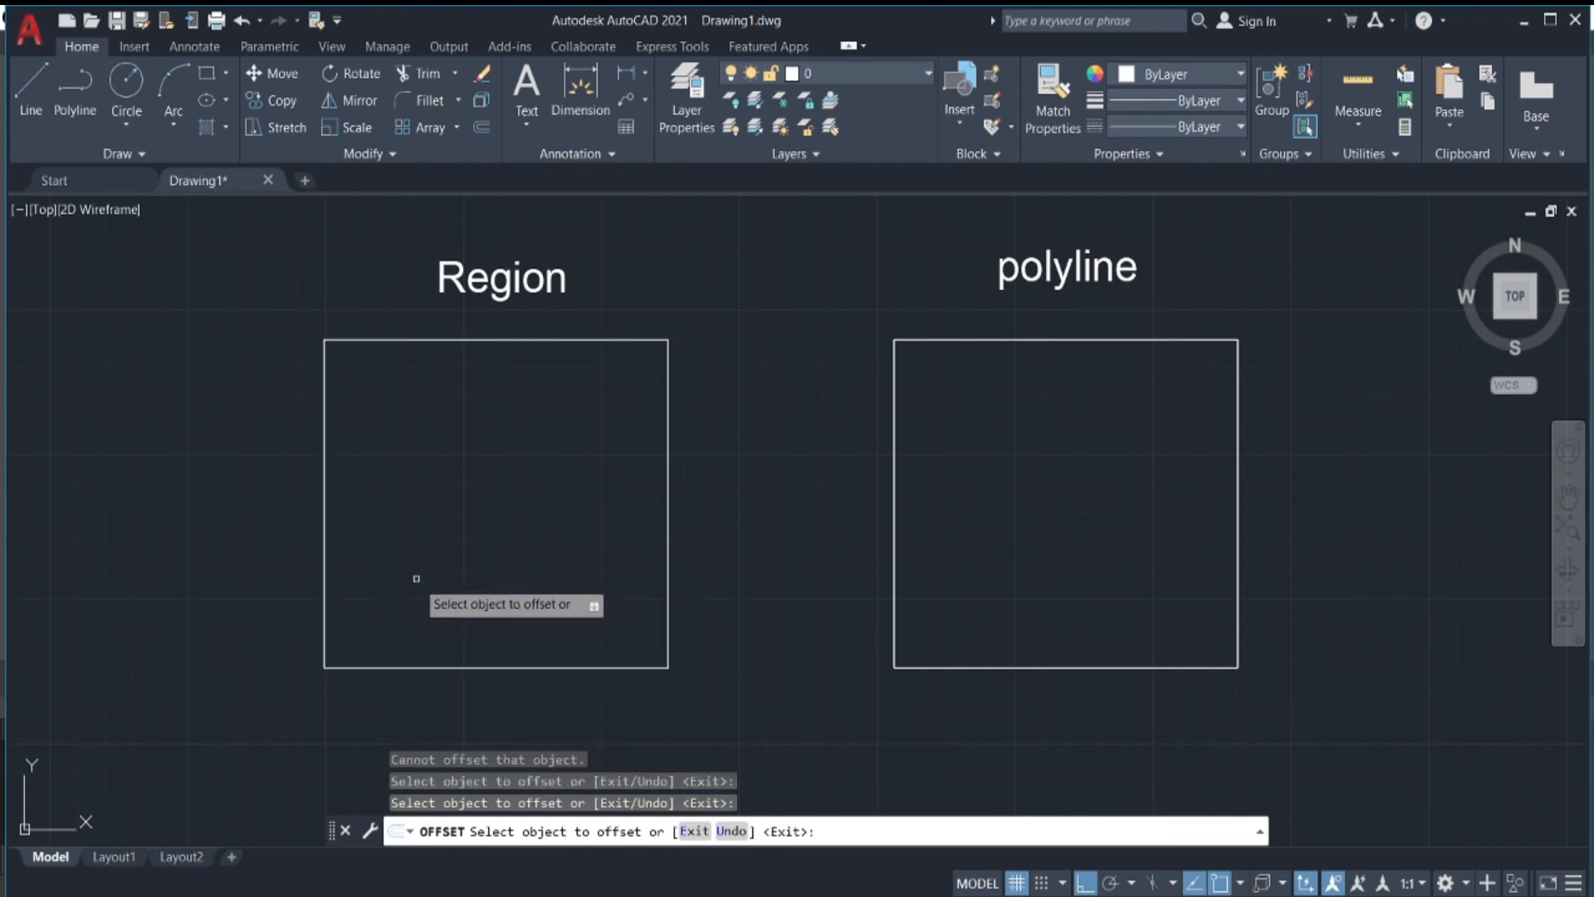
Offset the polyline square inward three times, each time using the newest inner rectangle as the source
click(1024, 665)
click(1023, 602)
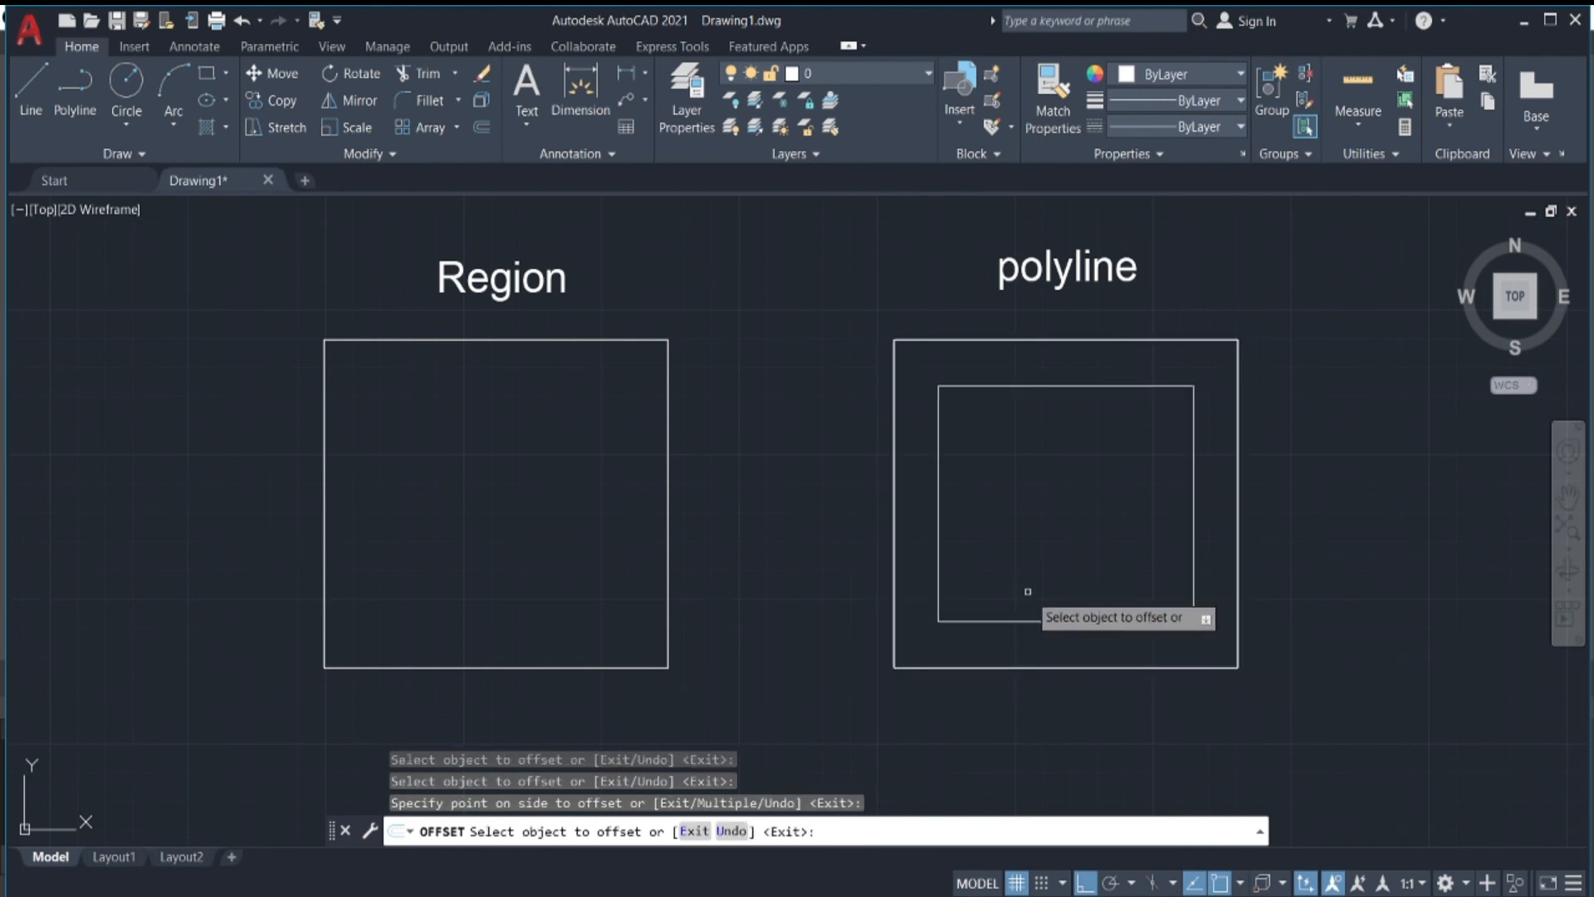
click(1026, 622)
click(1028, 581)
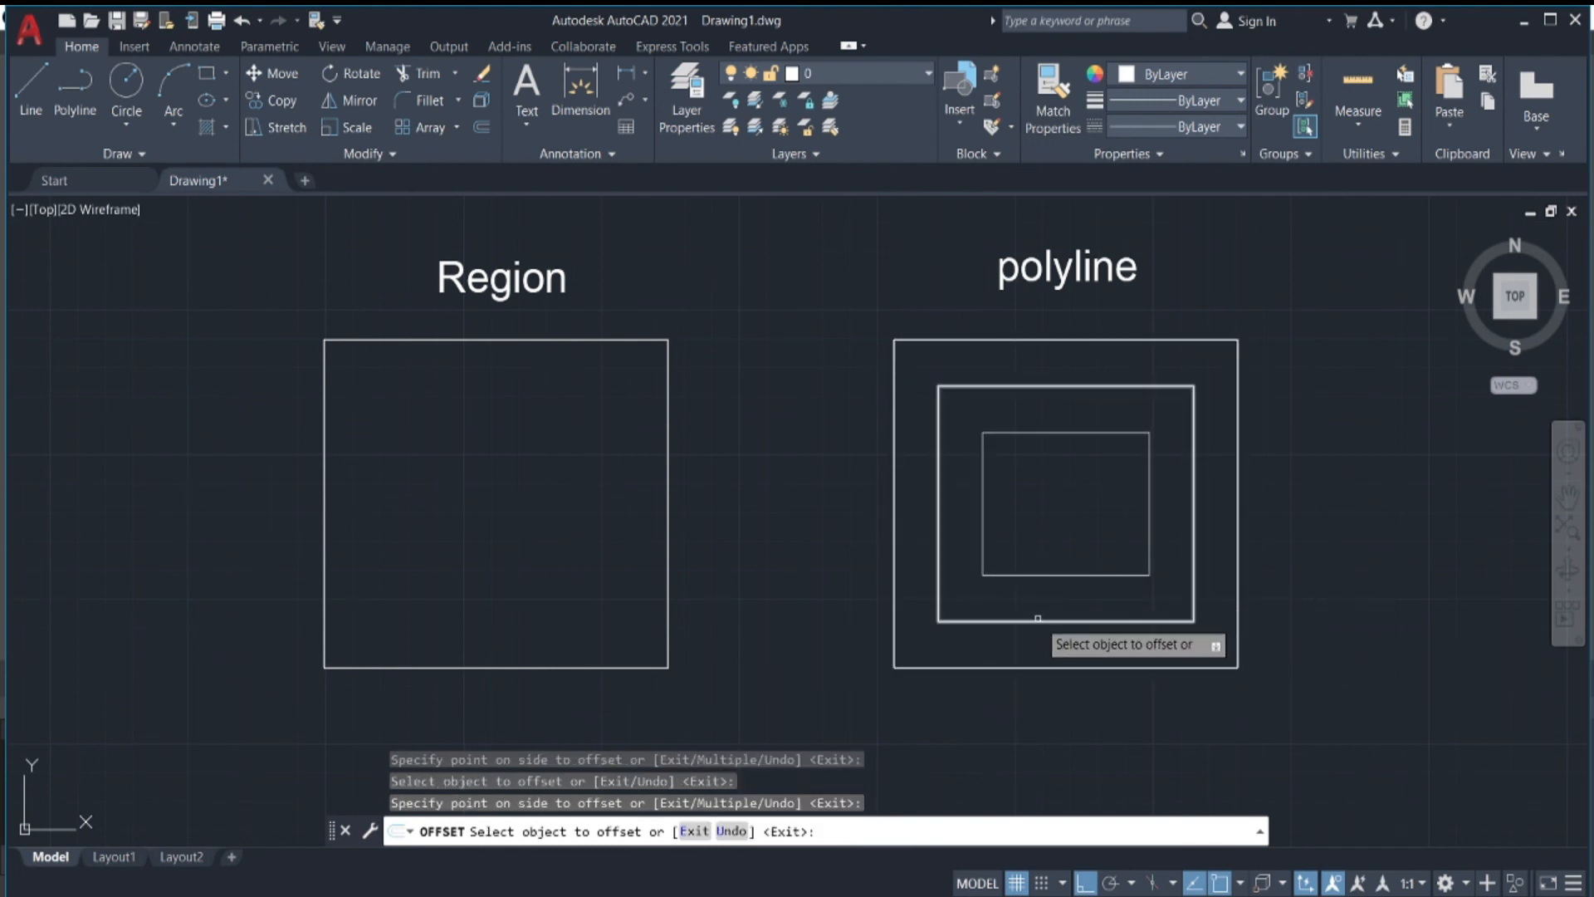
click(1042, 576)
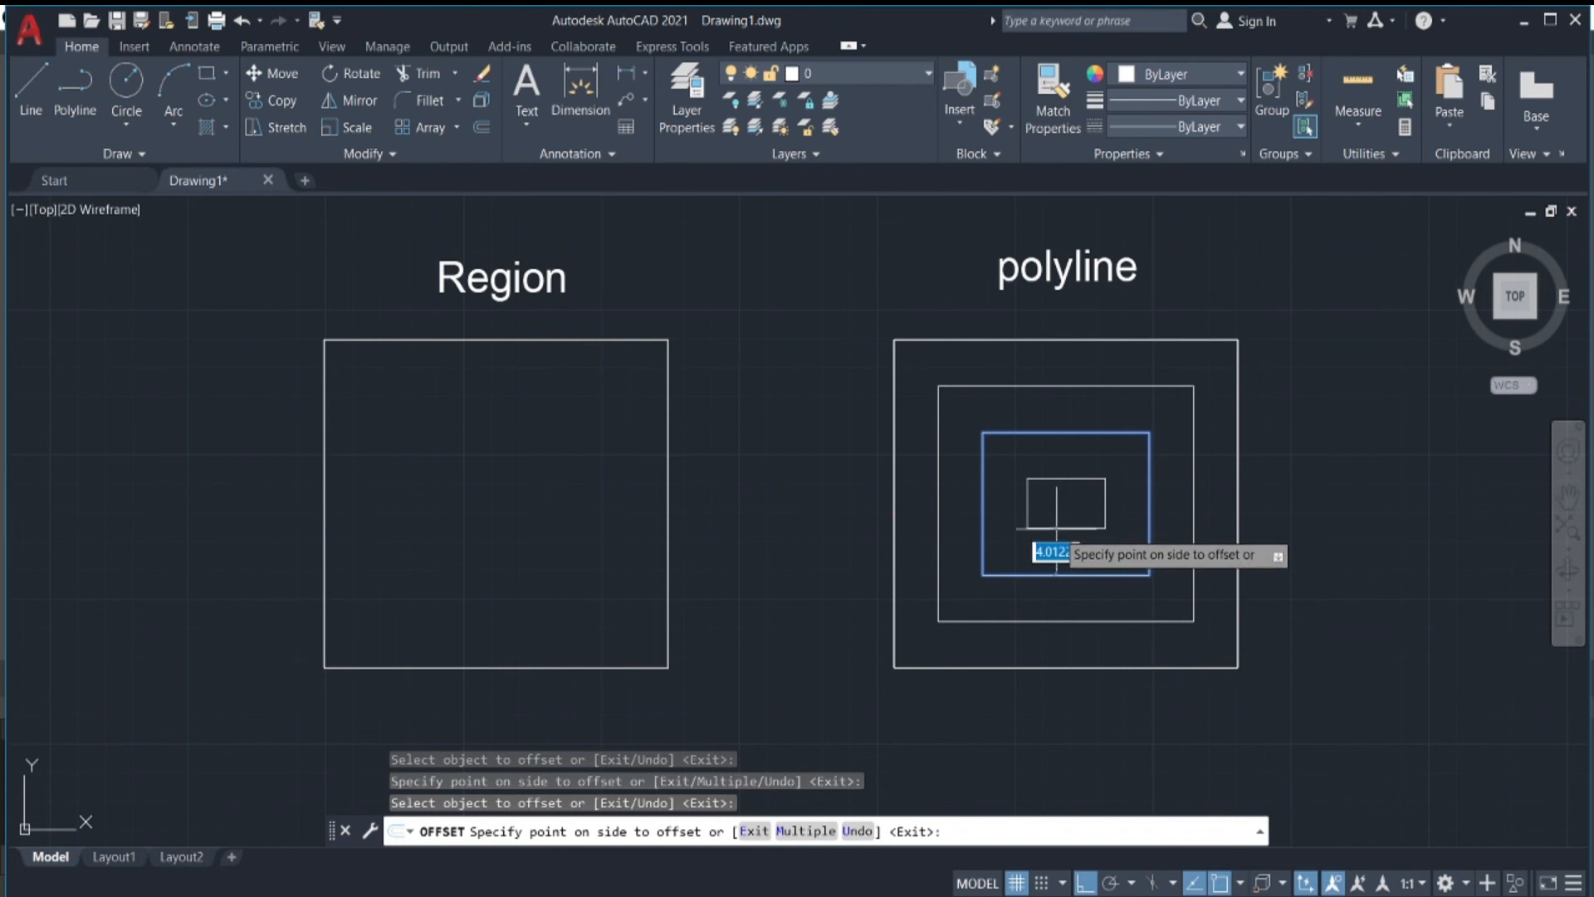
click(1058, 539)
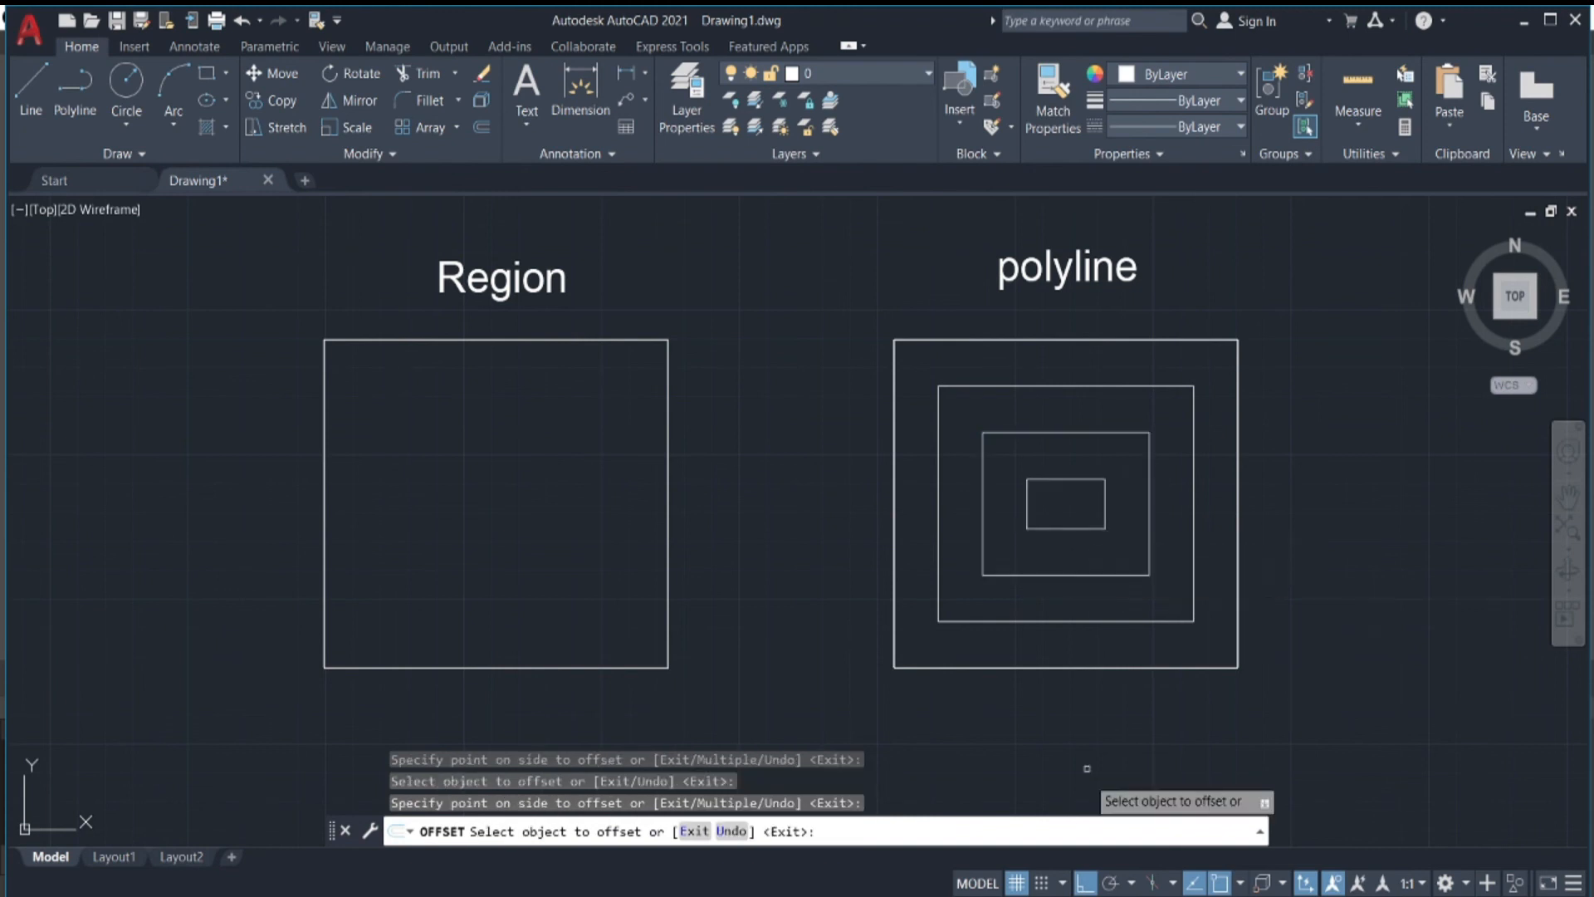